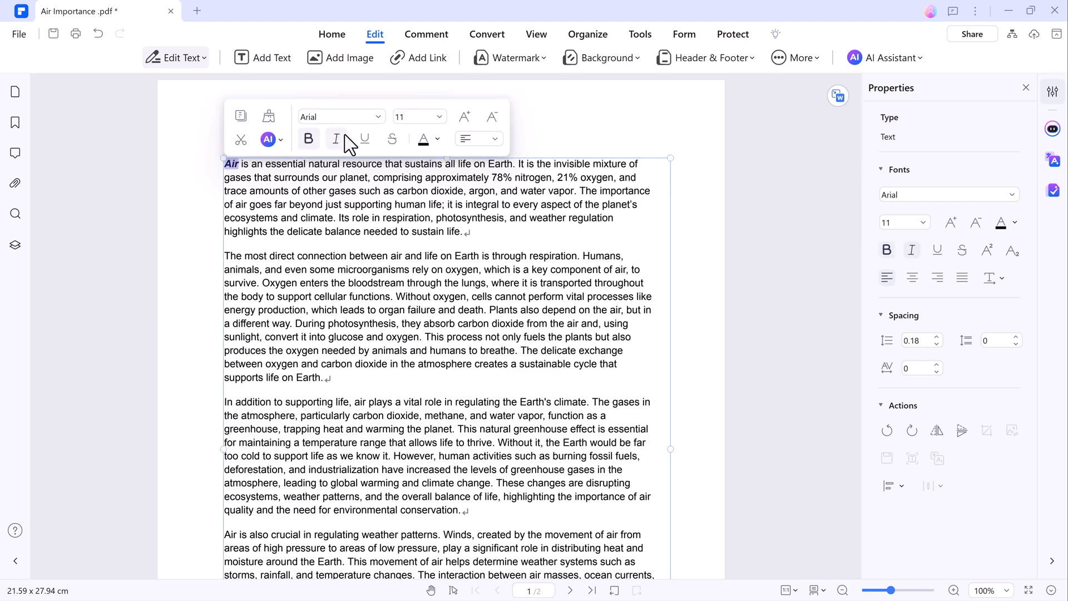
Step: Colour the word 'Air' orange and replace 'Earth' with 'Moon' in the second paragraph
left_click(437, 138)
left_click(526, 210)
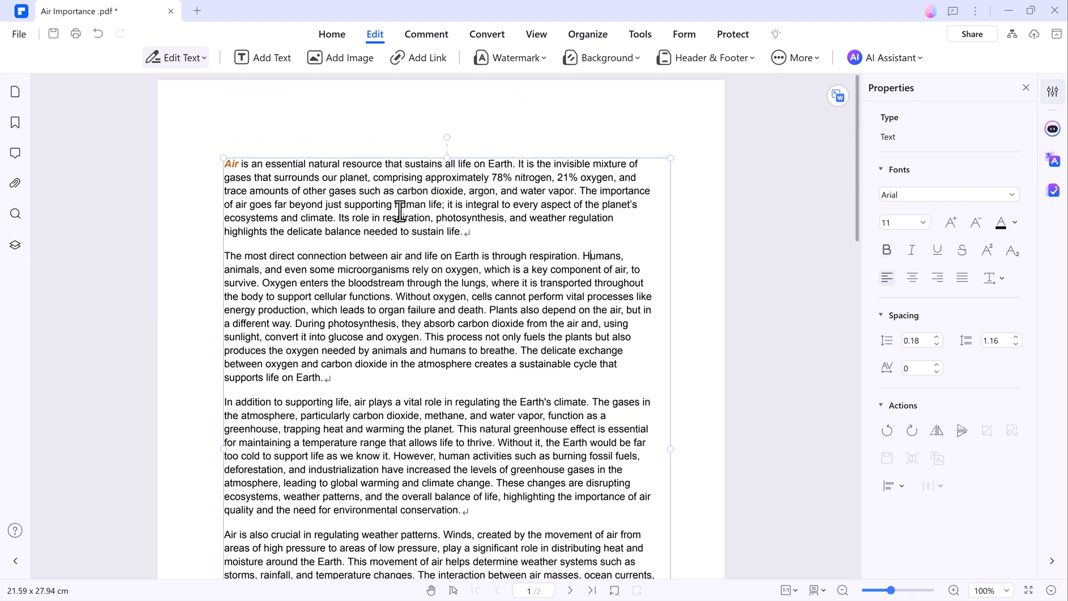
double_click(467, 256)
key("Delete")
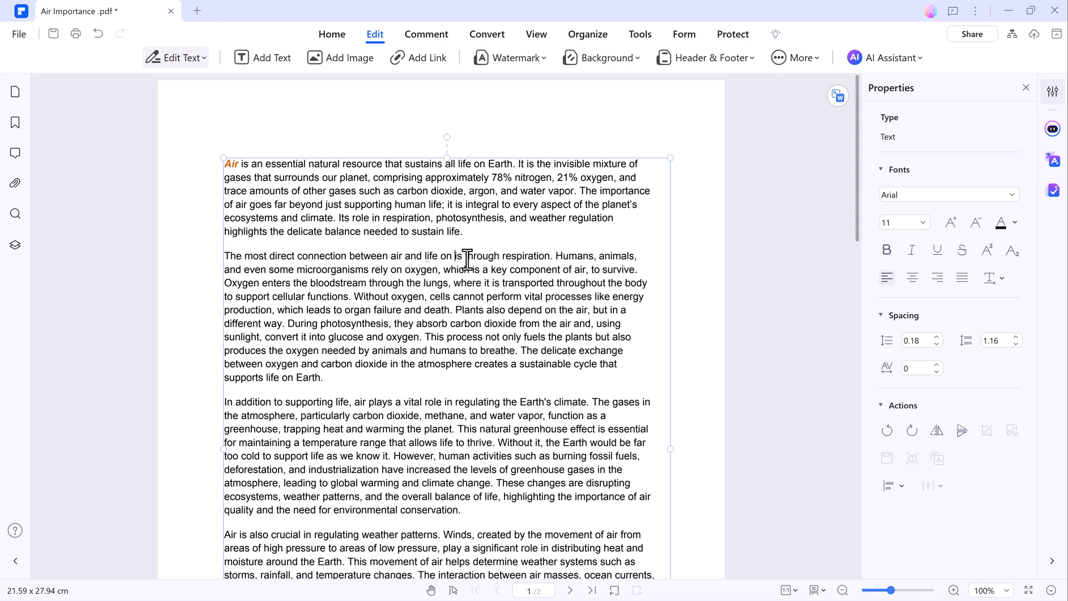
type("Moon")
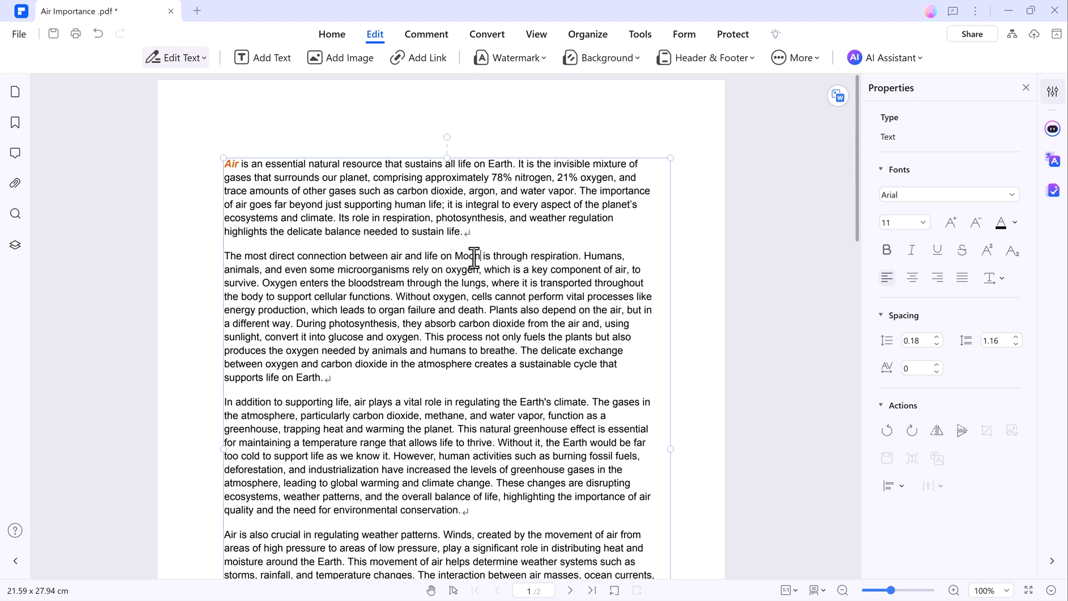
Step: Make the phrase 'life on Moon' bold with a teal font colour
key("ctrl+shift+Left")
key("ctrl+shift+Left")
key("ctrl+shift+Left")
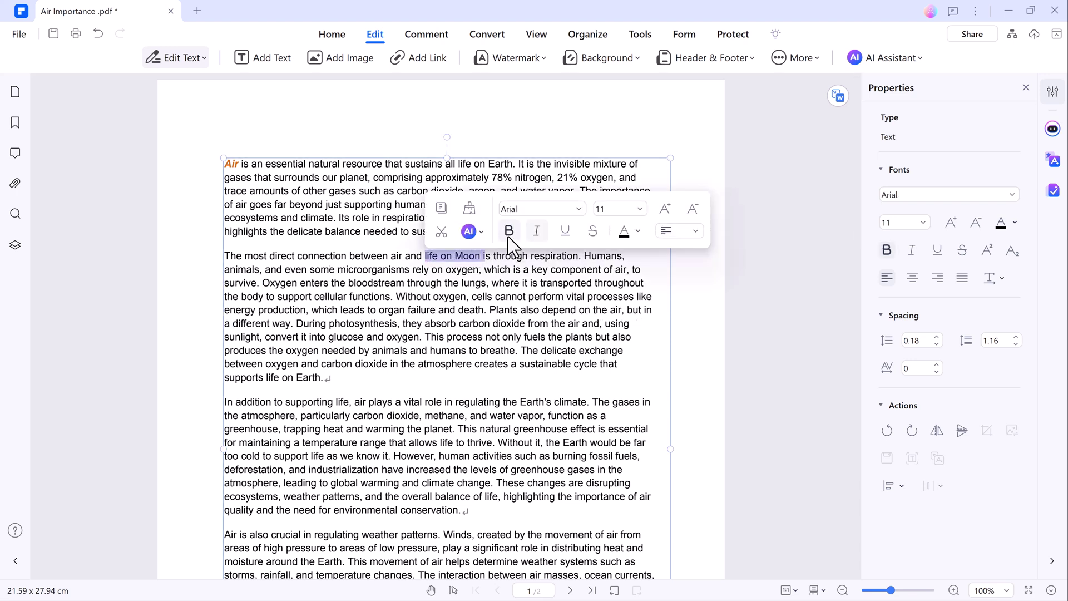
left_click(509, 234)
left_click(628, 229)
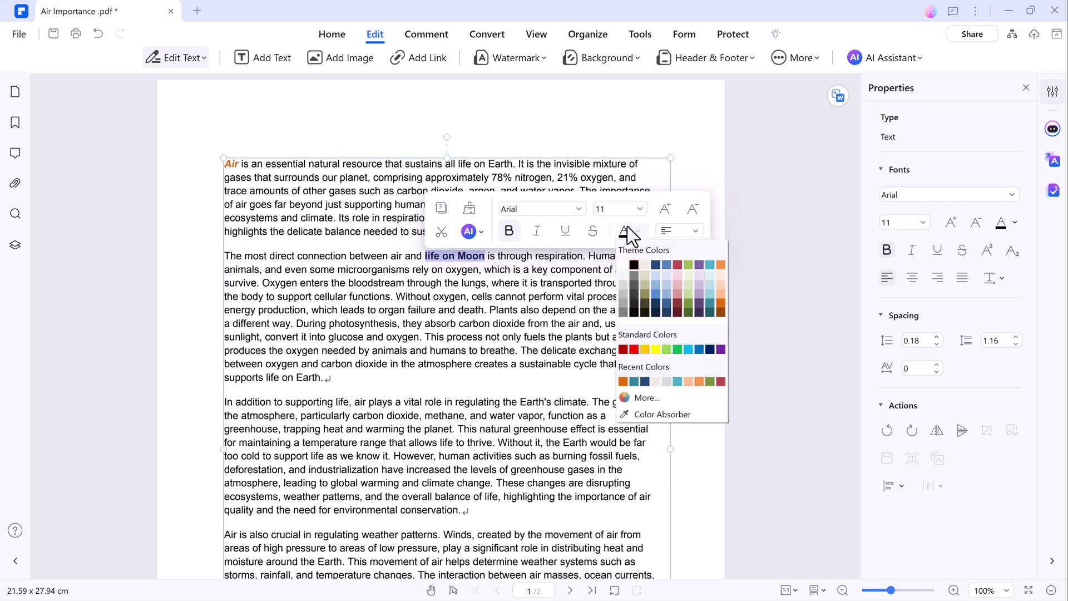
left_click(710, 303)
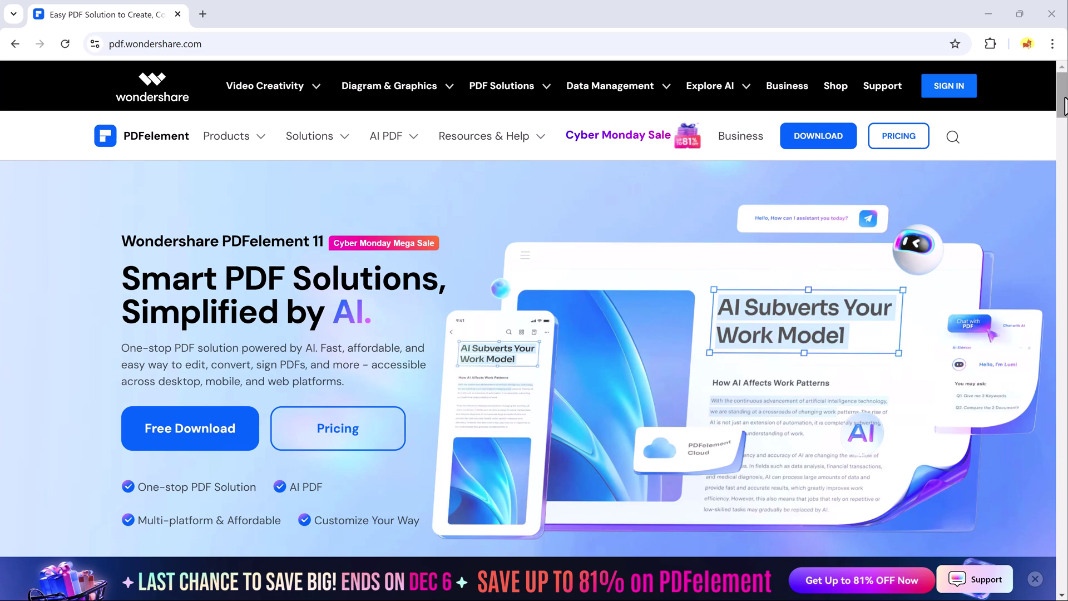
left_click_drag(1064, 105, 1064, 157)
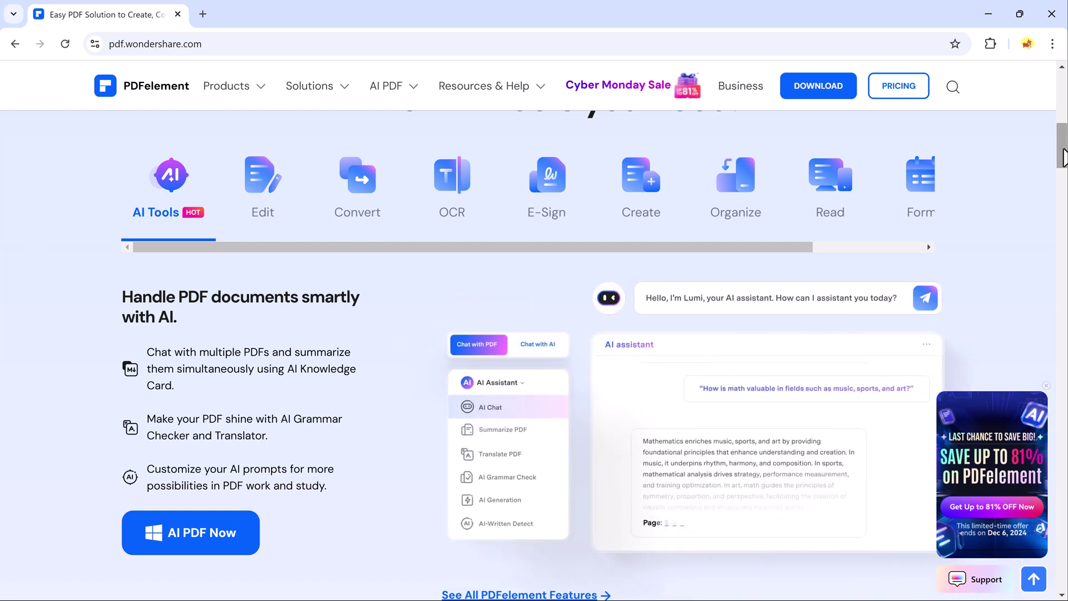
left_click_drag(1064, 157, 1063, 225)
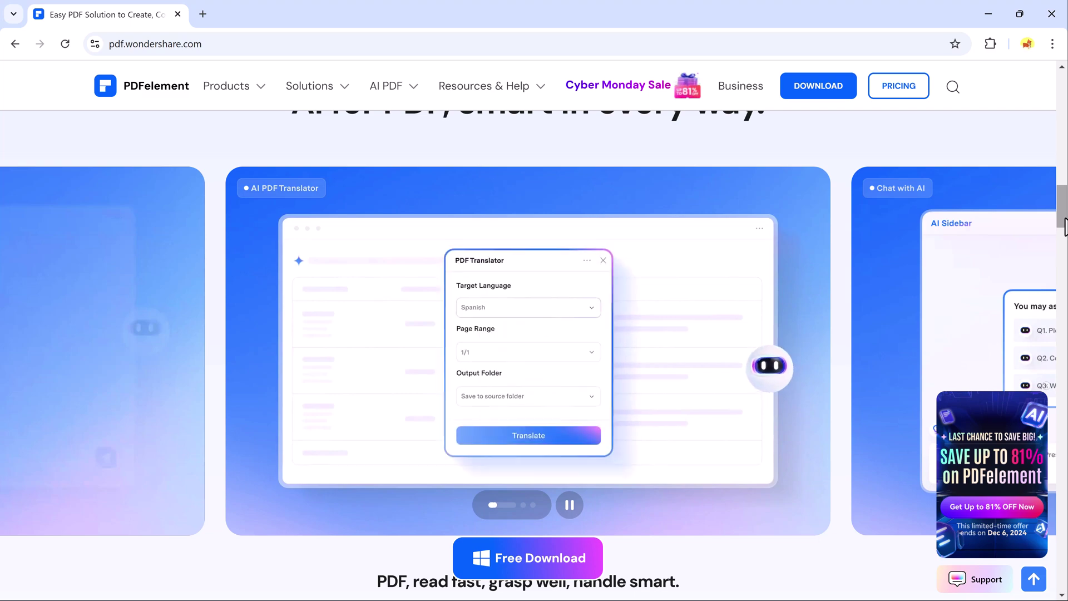
left_click_drag(1063, 226, 1064, 273)
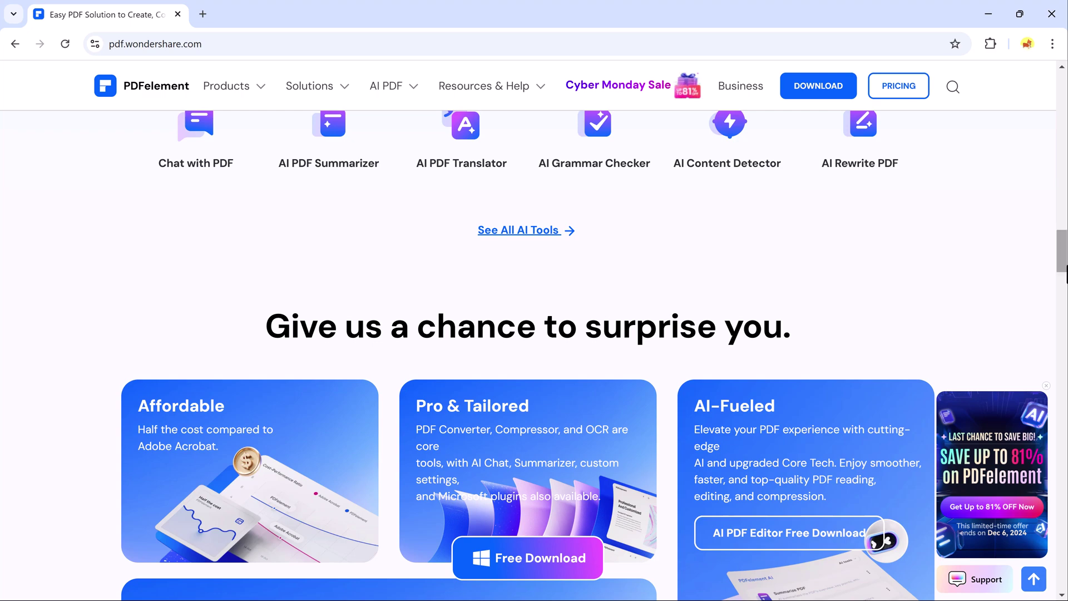
left_click_drag(1064, 273, 1064, 328)
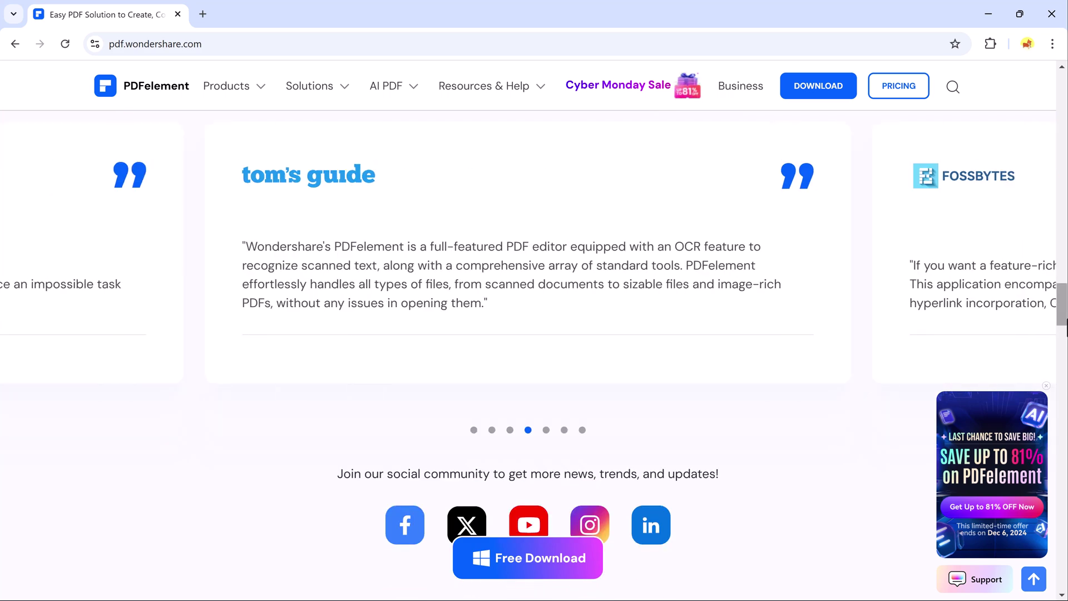
left_click_drag(1063, 328, 1066, 550)
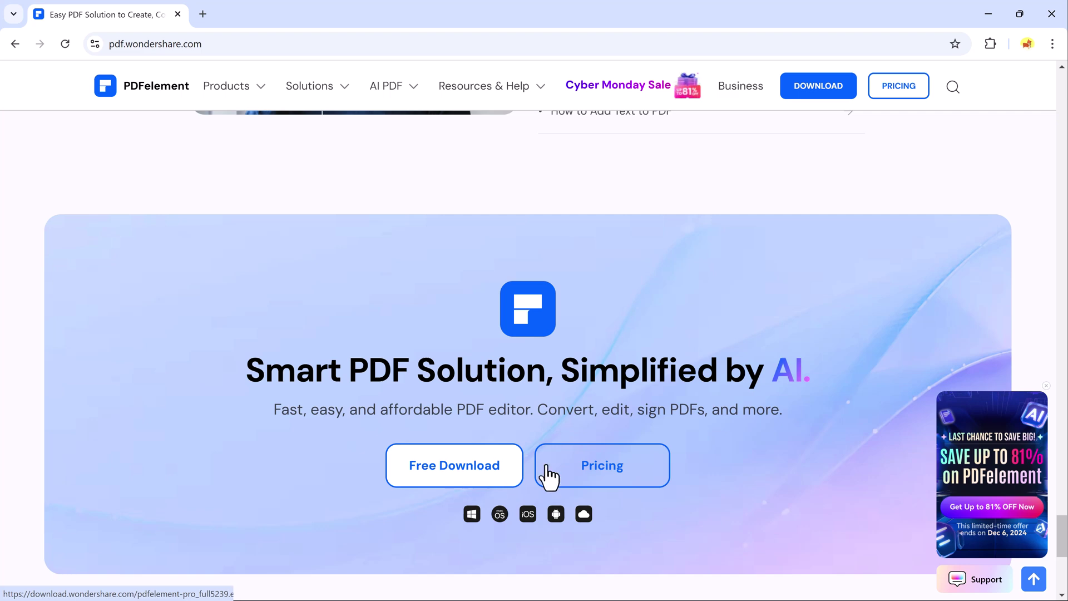
Step: Open the PDFelement Pricing page, then cancel the store page before it loads
left_click(598, 483)
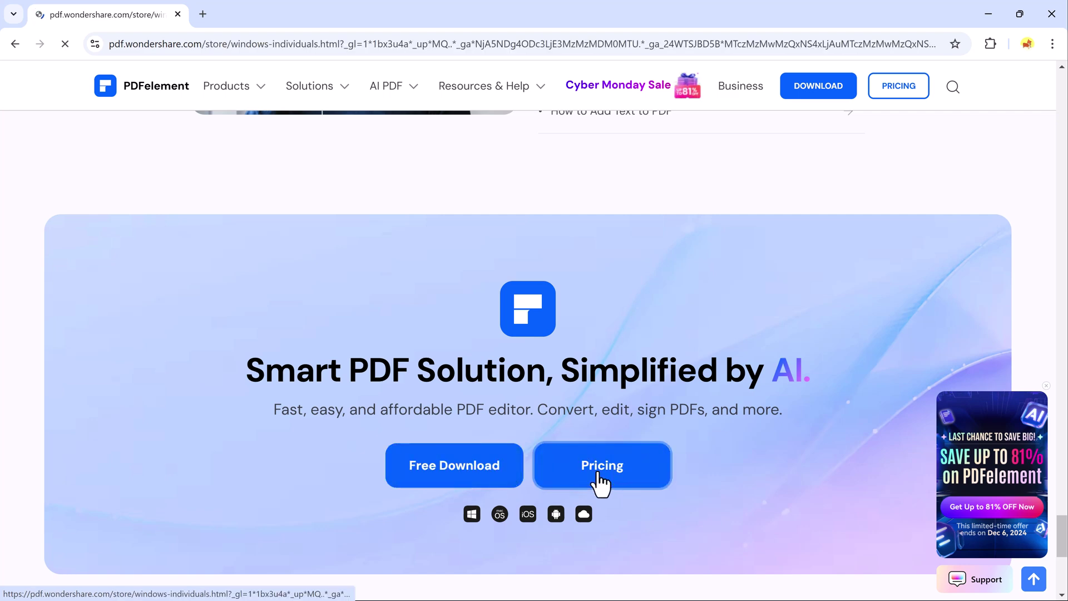
left_click(435, 473)
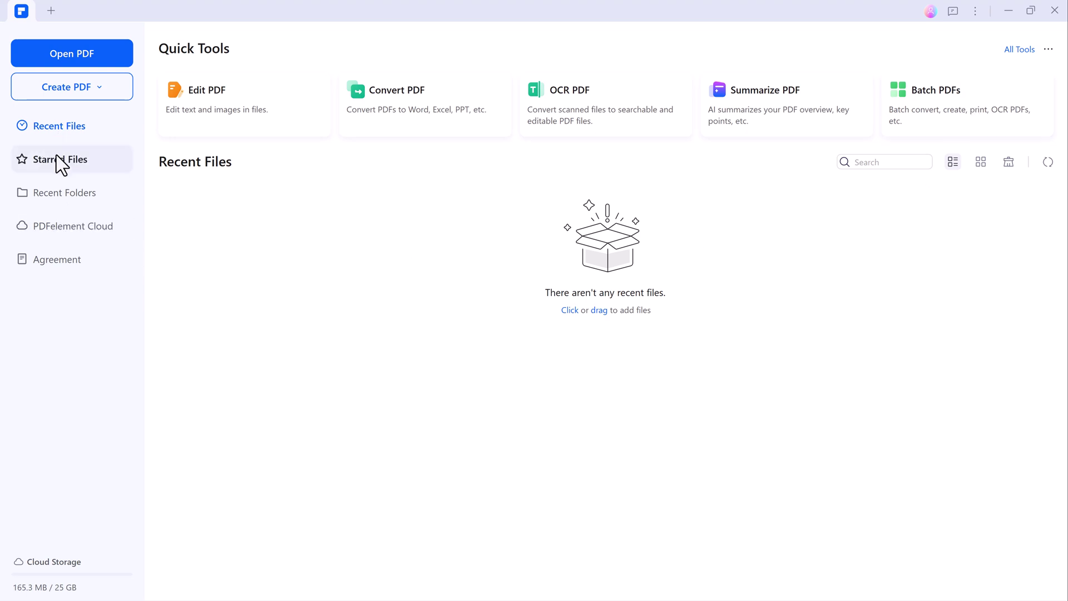
Step: Open Air Importance.pdf from the Desktop folder using Open PDF
left_click(87, 63)
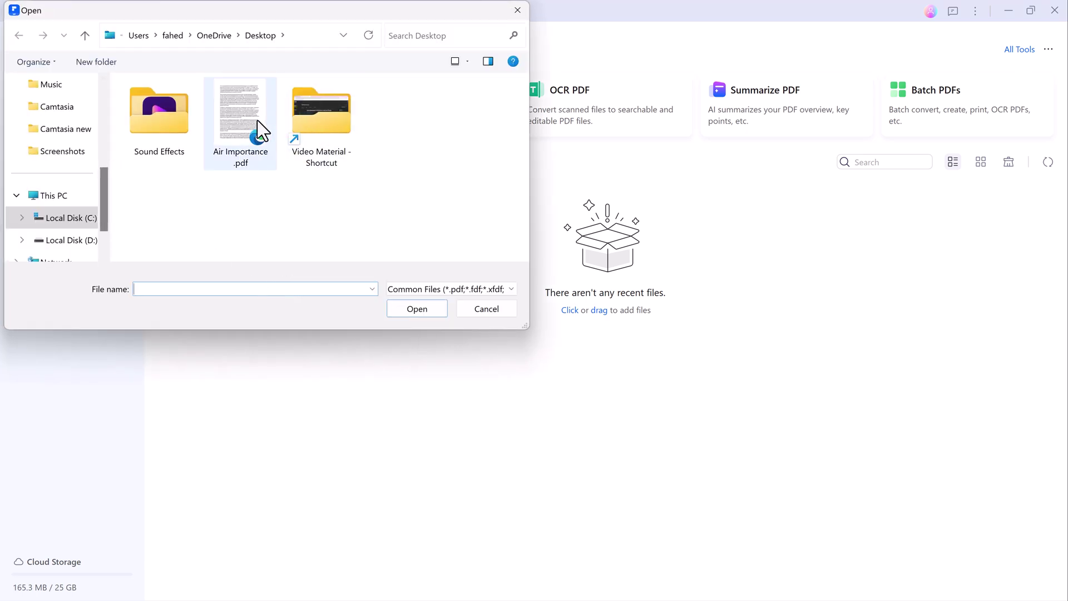
double_click(257, 120)
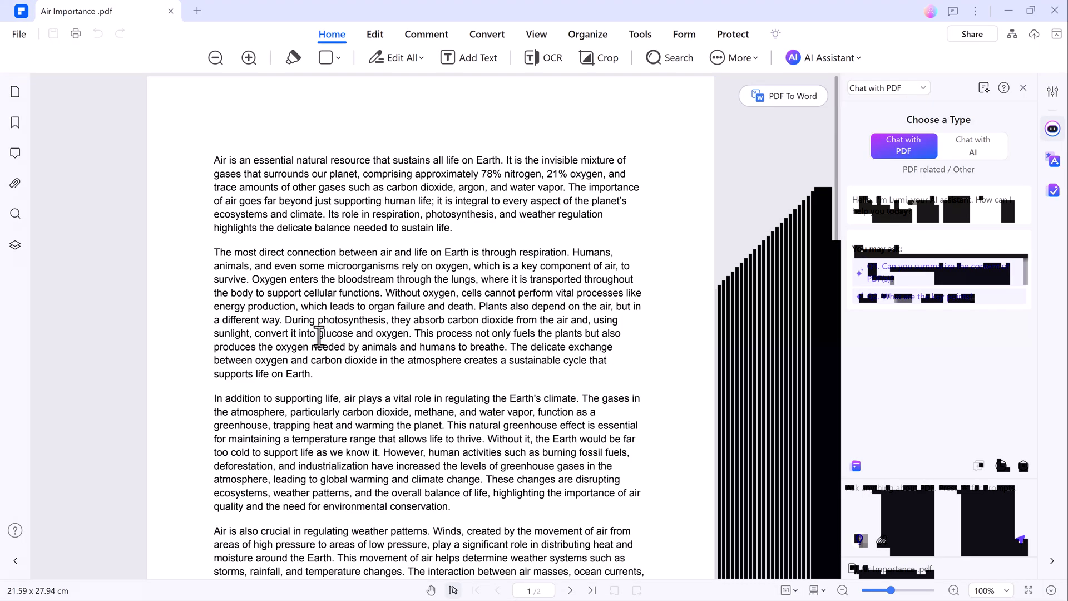
scroll(631, 417, "down", 8)
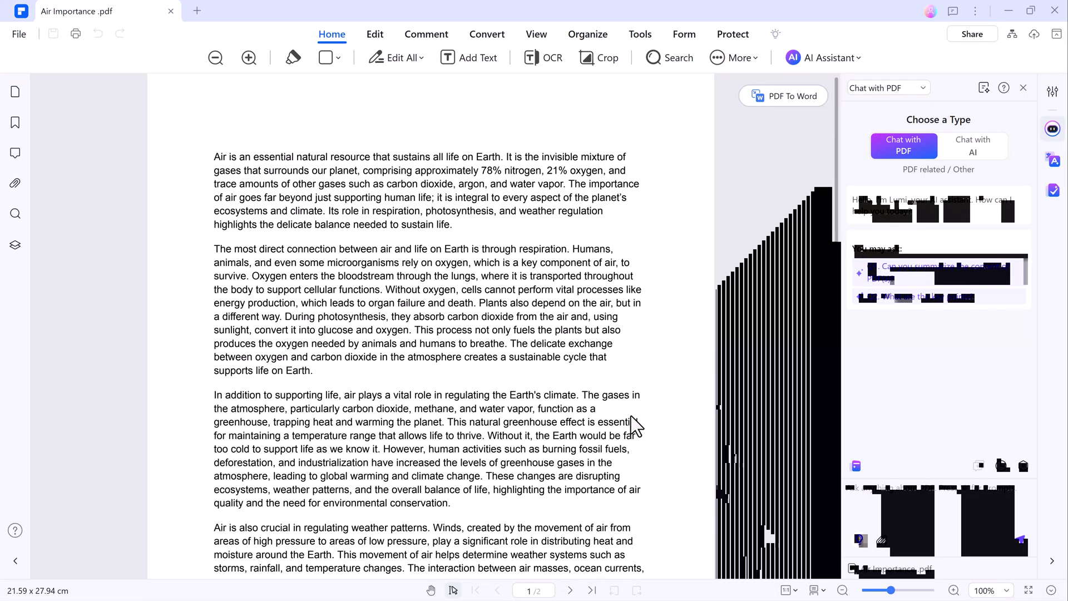
scroll(631, 416, "down", 3)
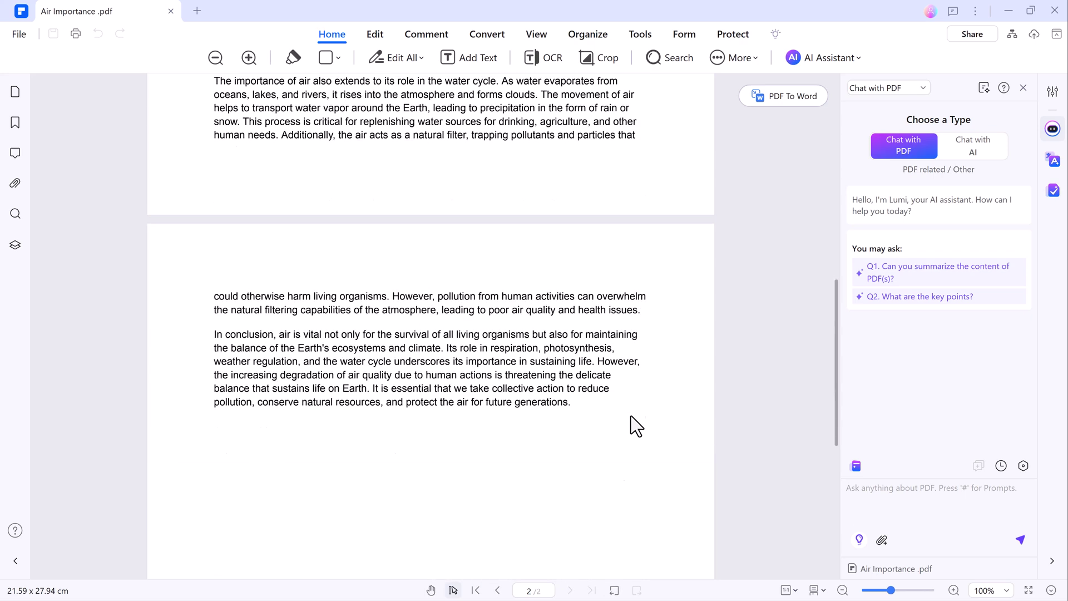
scroll(631, 416, "up", 11)
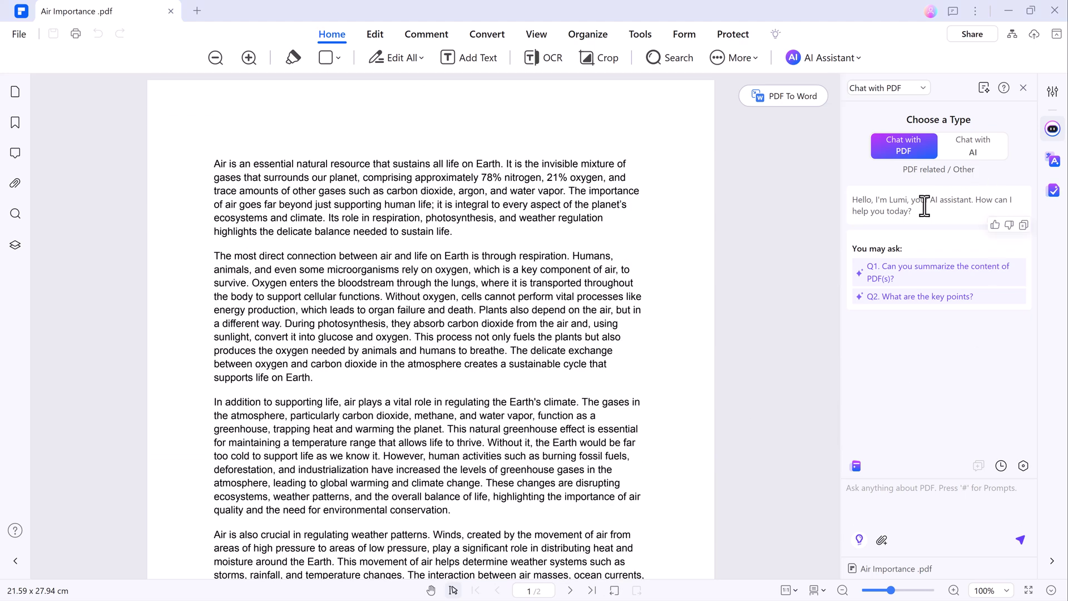
left_click(960, 153)
left_click(908, 151)
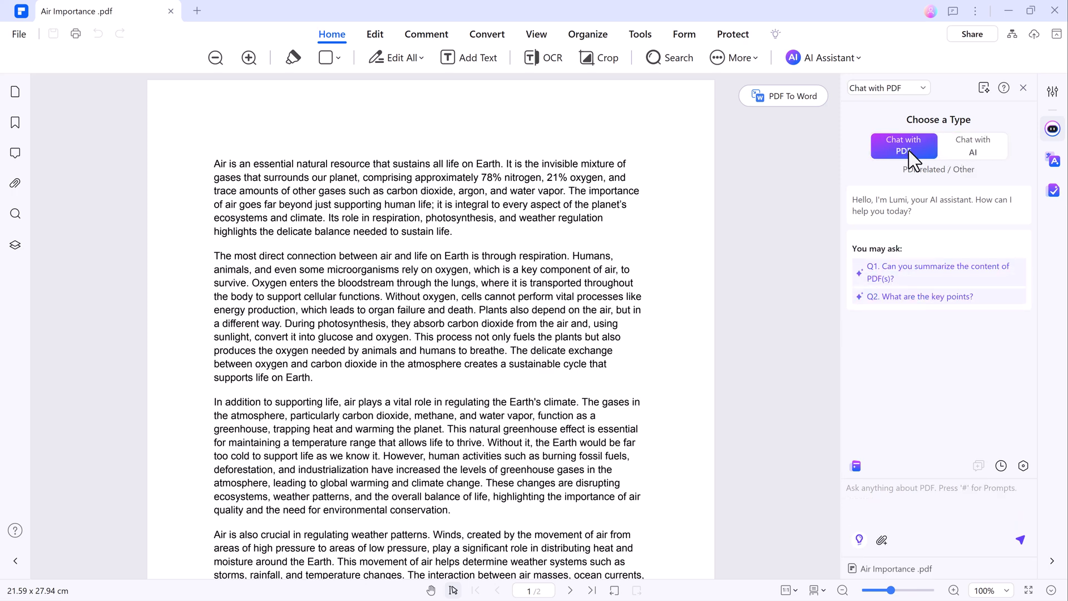
left_click(975, 162)
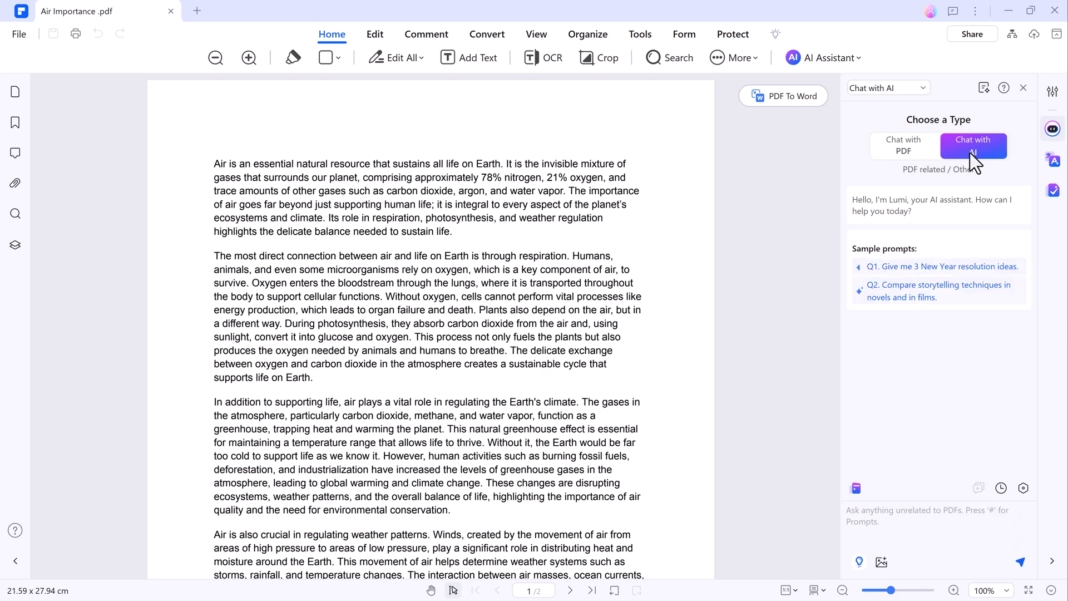
left_click(899, 153)
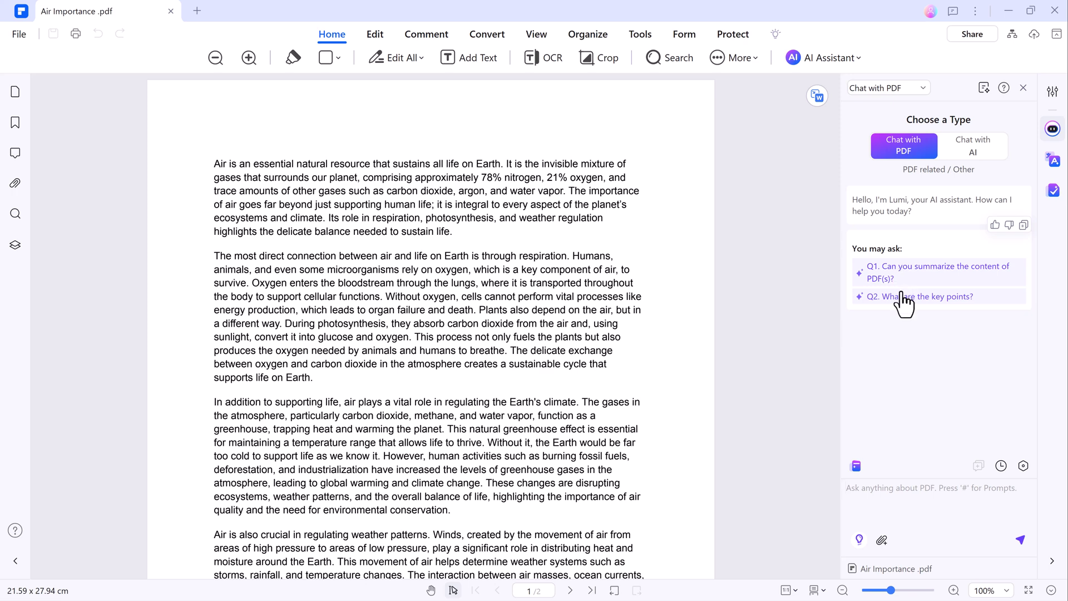
Step: Ask the assistant 'What are the key points?', then 'Explain about wether patterns'
left_click(902, 296)
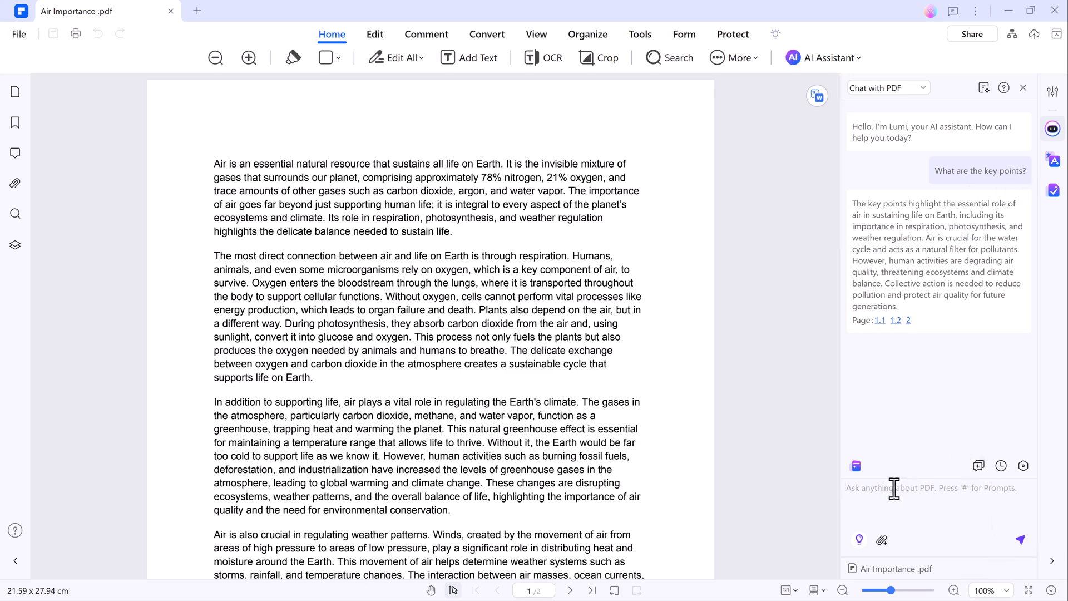
type("Explain about wether patterns")
key("Return")
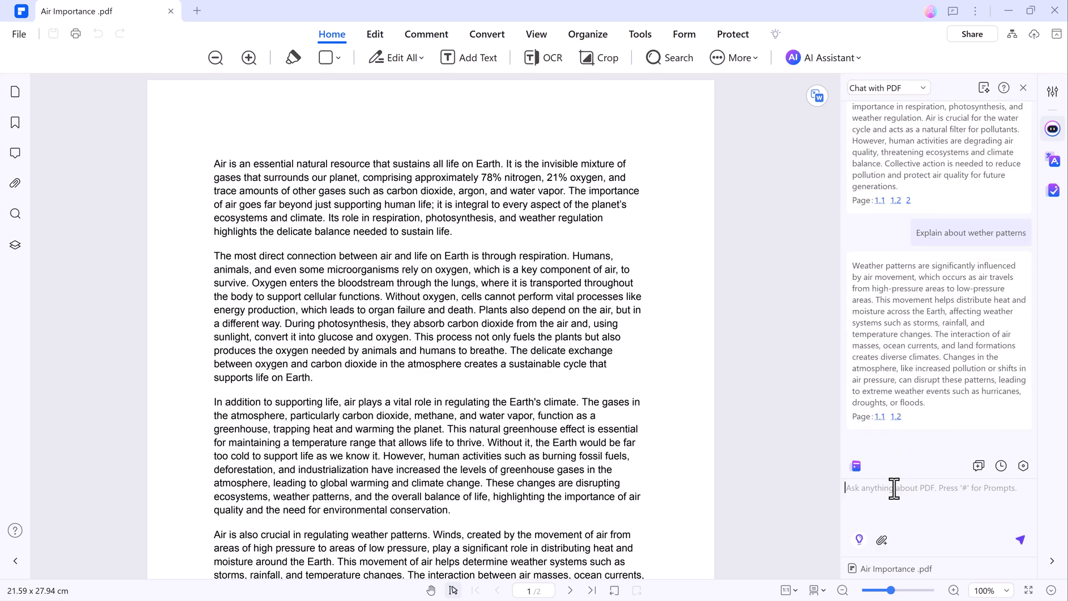
scroll(935, 334, "up", 5)
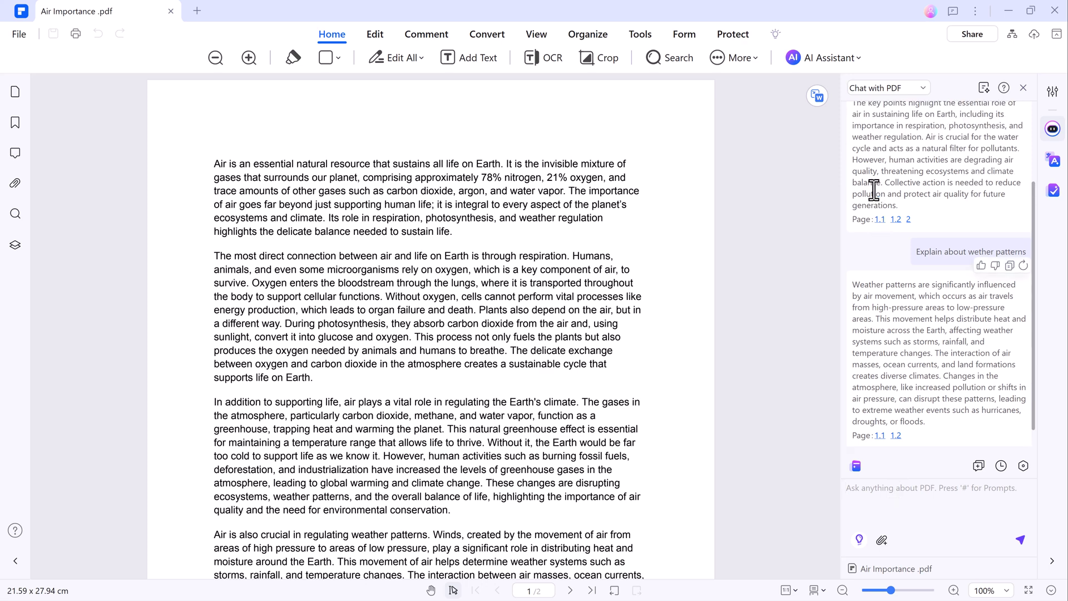
scroll(970, 296, "down", 1)
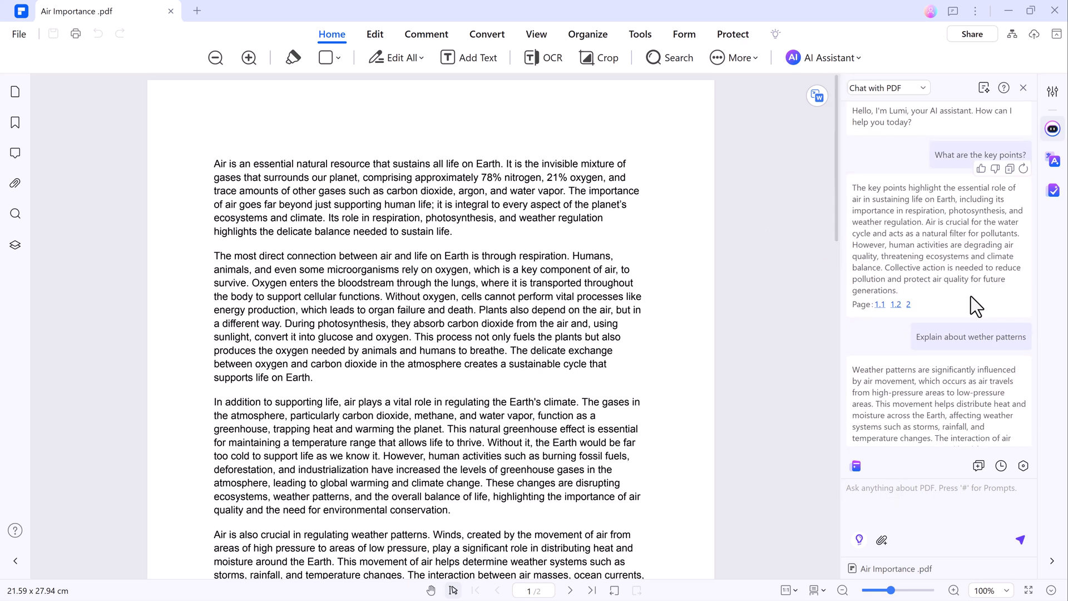
scroll(880, 340, "up", 1)
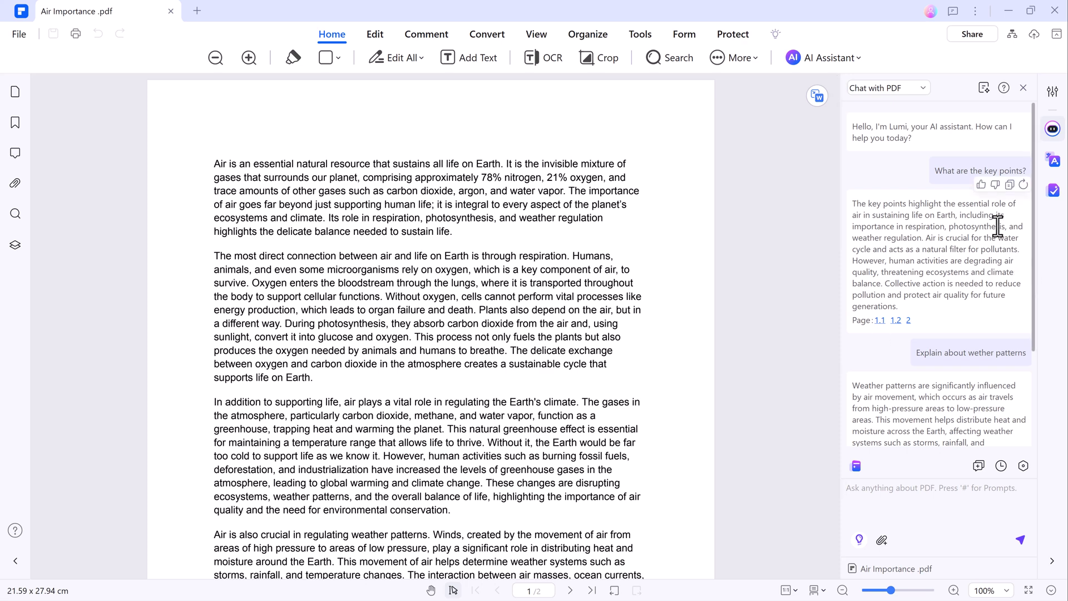
Step: Translate the first paragraph into Indonesian with AI Translate's Word Translator
left_click(839, 56)
mouse_move(841, 87)
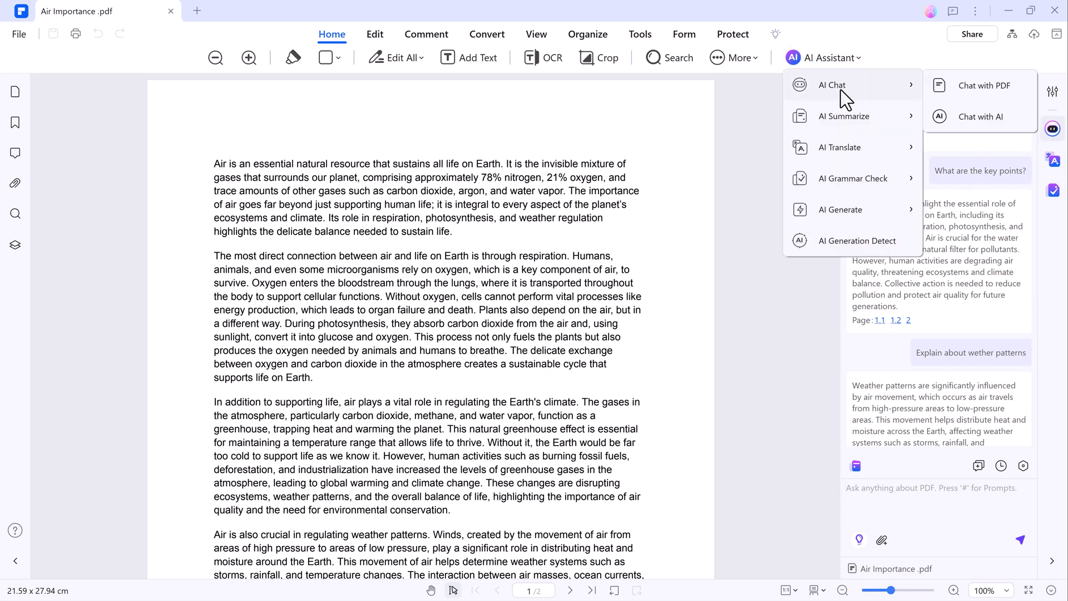
mouse_move(841, 112)
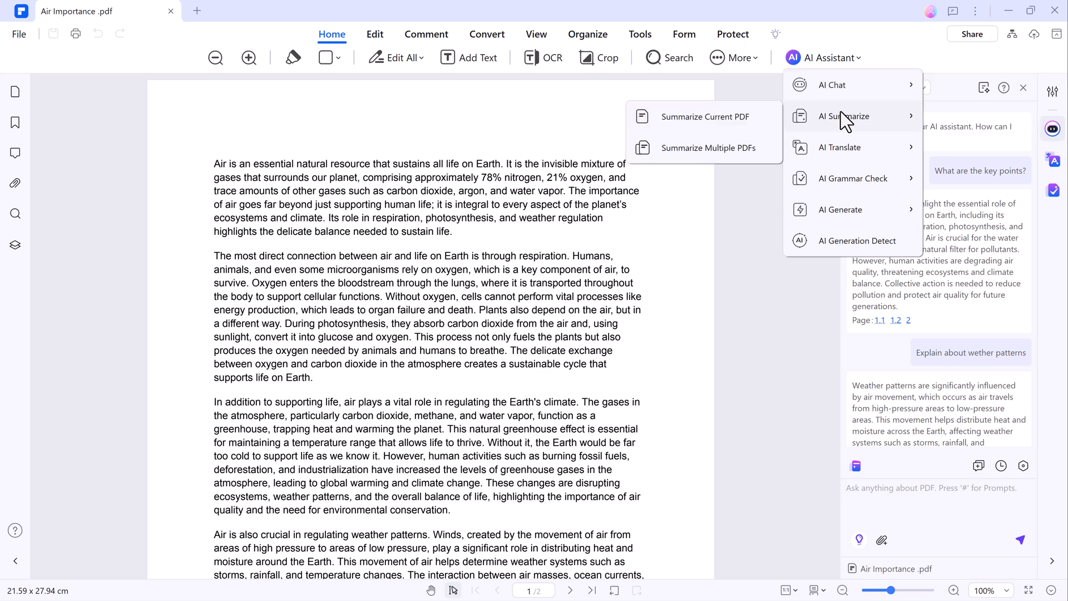
mouse_move(829, 148)
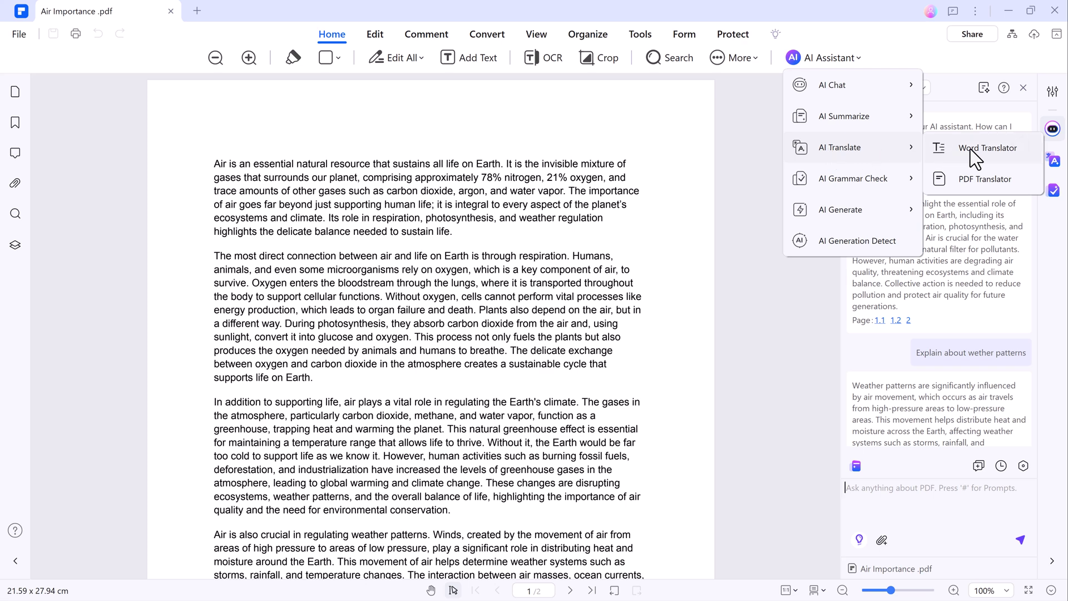
left_click(1003, 150)
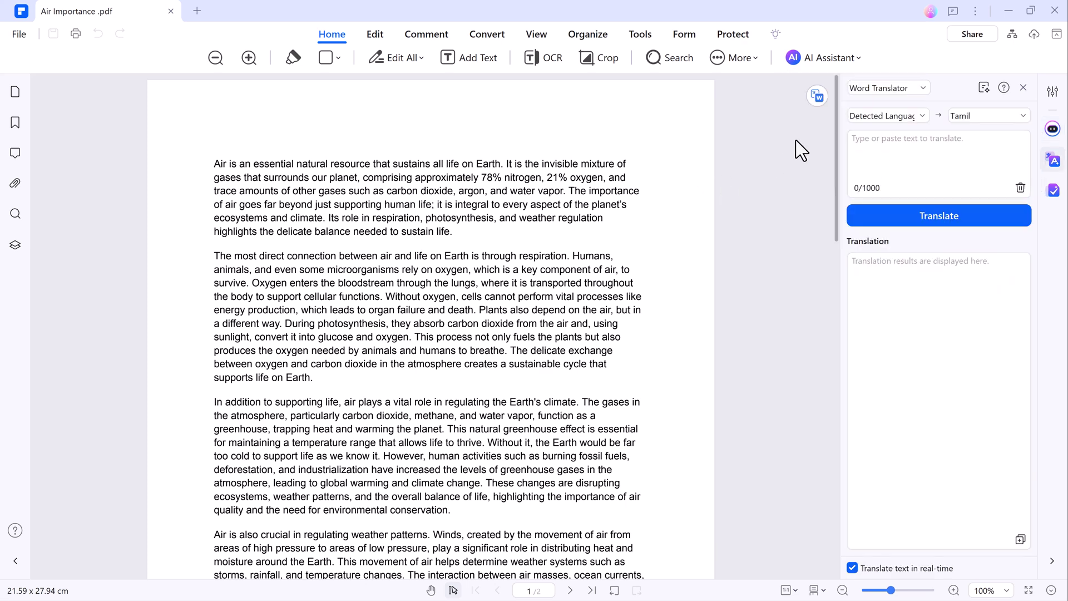
left_click(964, 114)
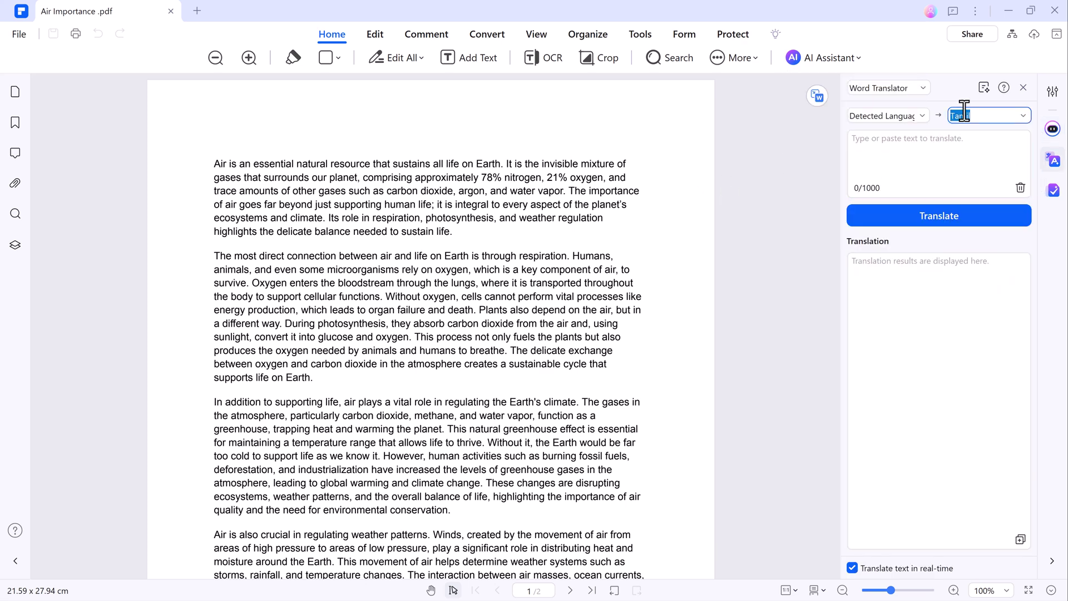
left_click(1024, 116)
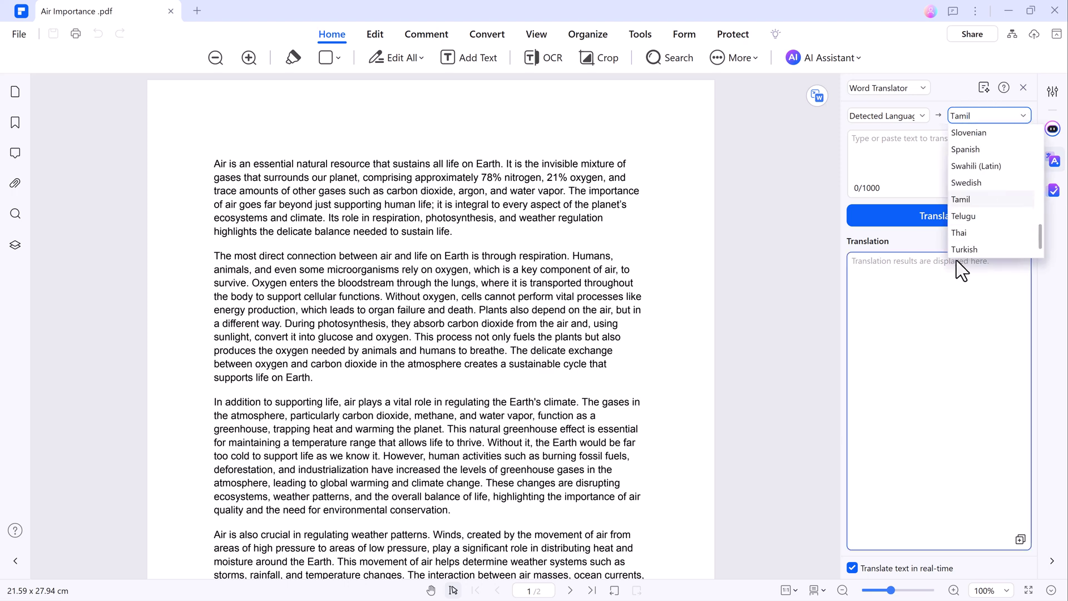
scroll(962, 212, "down", 1)
scroll(963, 213, "up", 8)
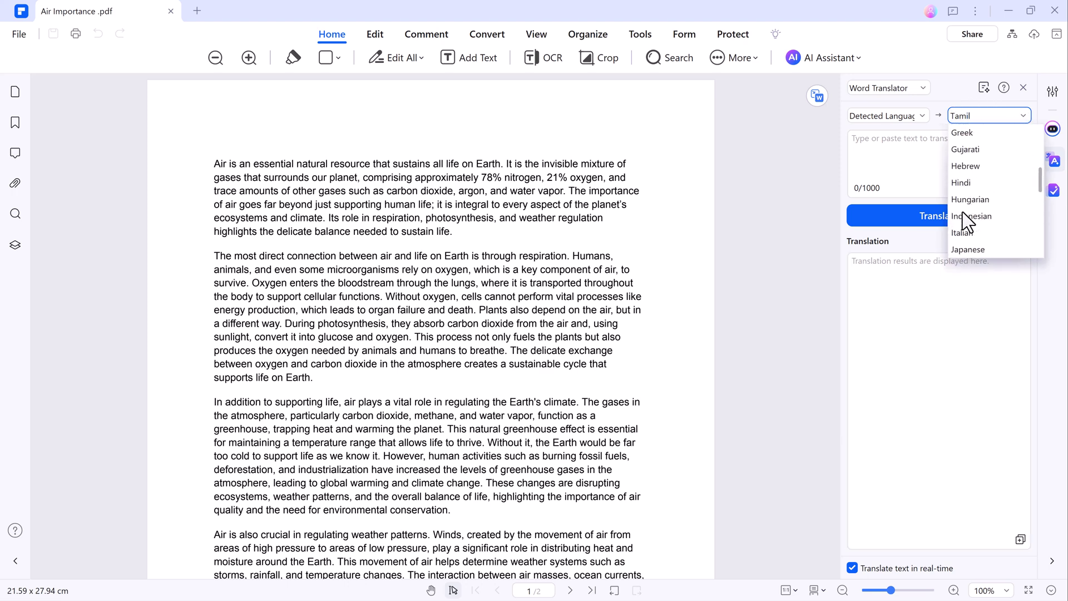
left_click(963, 212)
mouse_move(215, 163)
left_mouse_down()
mouse_move(494, 222)
mouse_move(492, 234)
left_mouse_up()
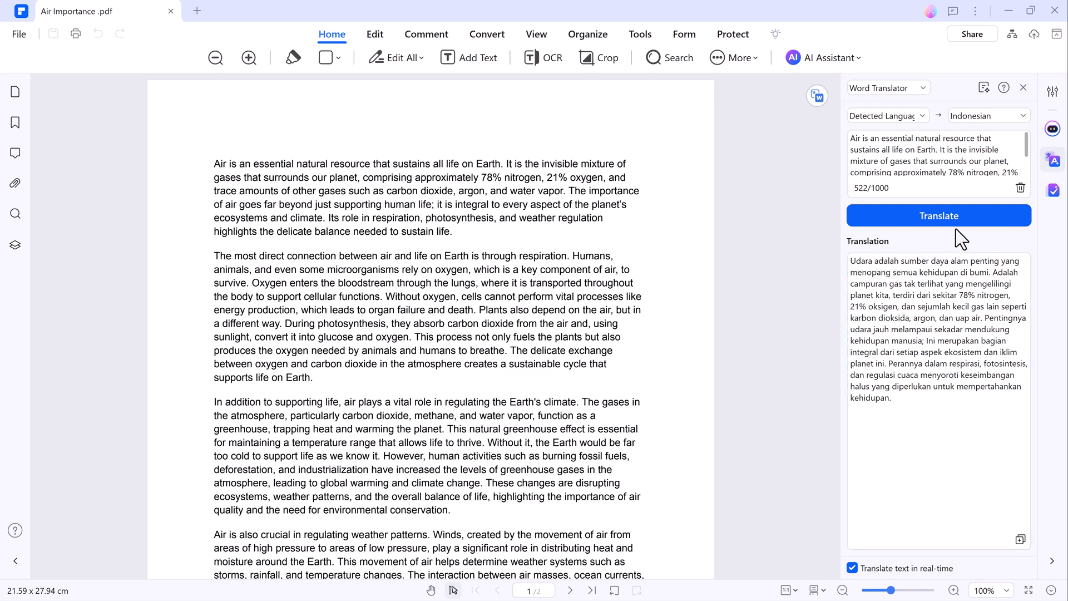
Step: Switch the target language to Korean and translate the paragraph again
left_click(1019, 114)
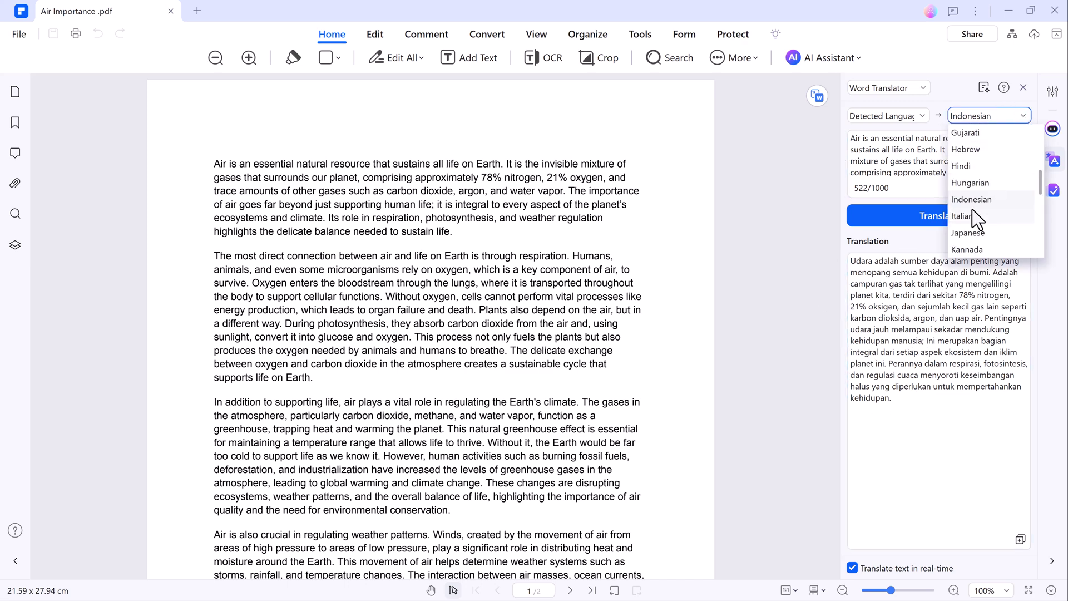
scroll(973, 210, "down", 3)
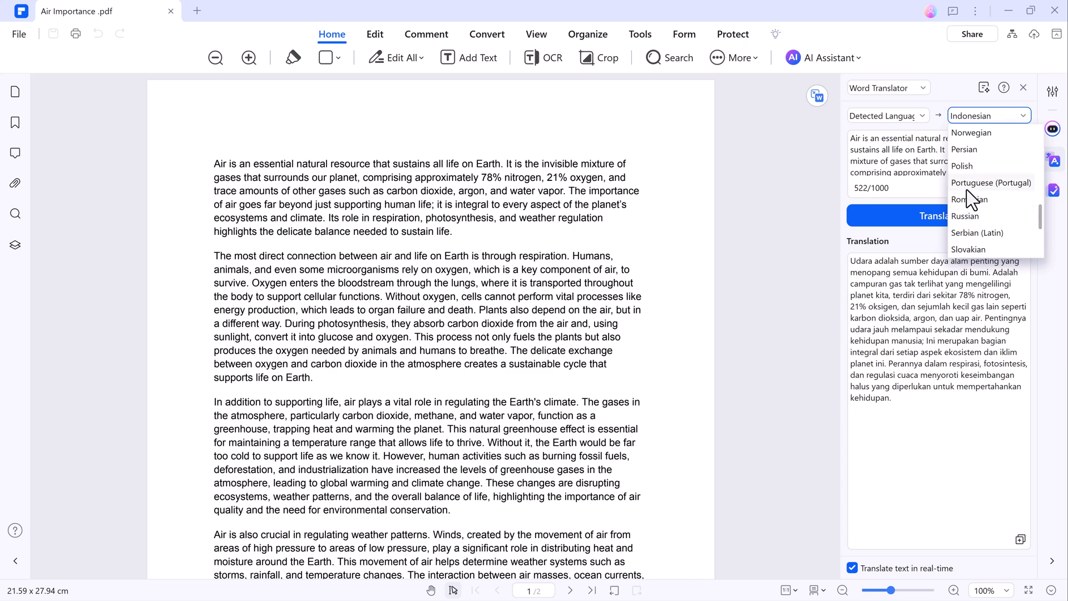
scroll(966, 189, "up", 4)
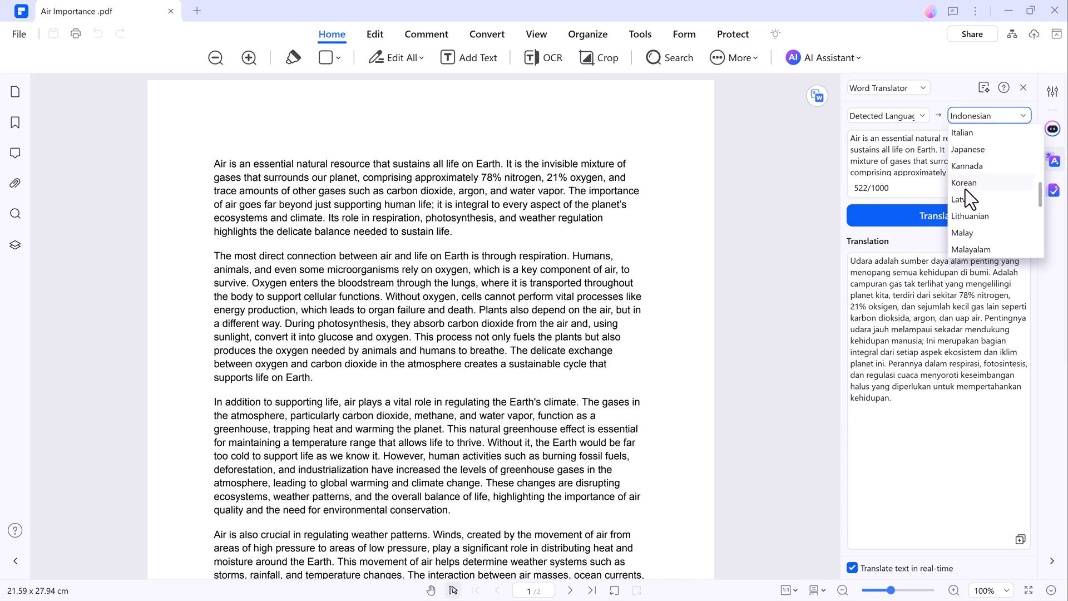
left_click(965, 188)
left_click(930, 217)
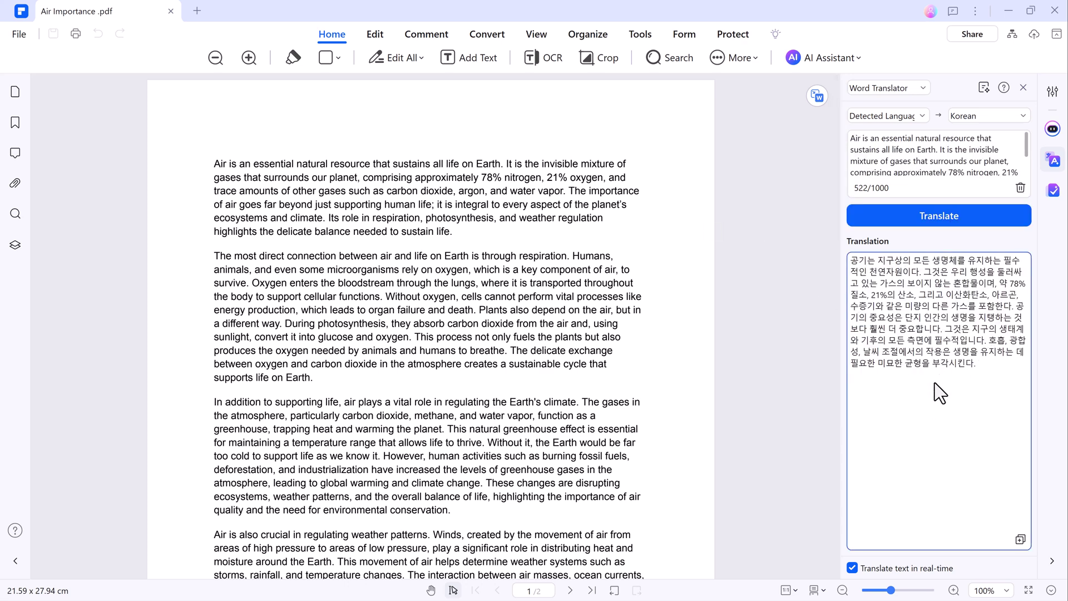
Step: Run AI Paragraph Grammar Check on the second paragraph, which reports no errors
left_click(809, 52)
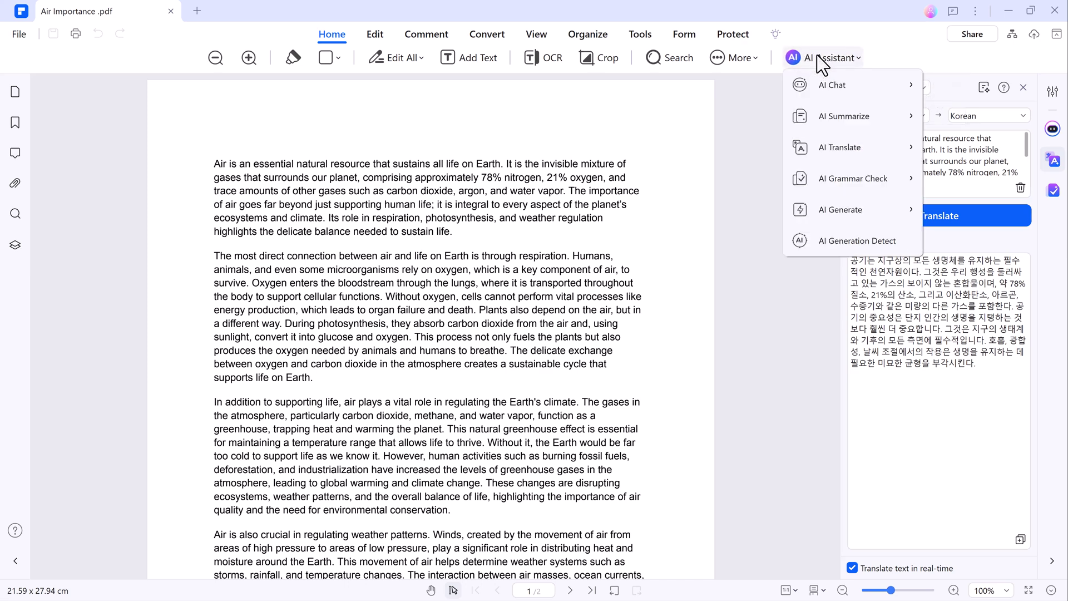
mouse_move(853, 168)
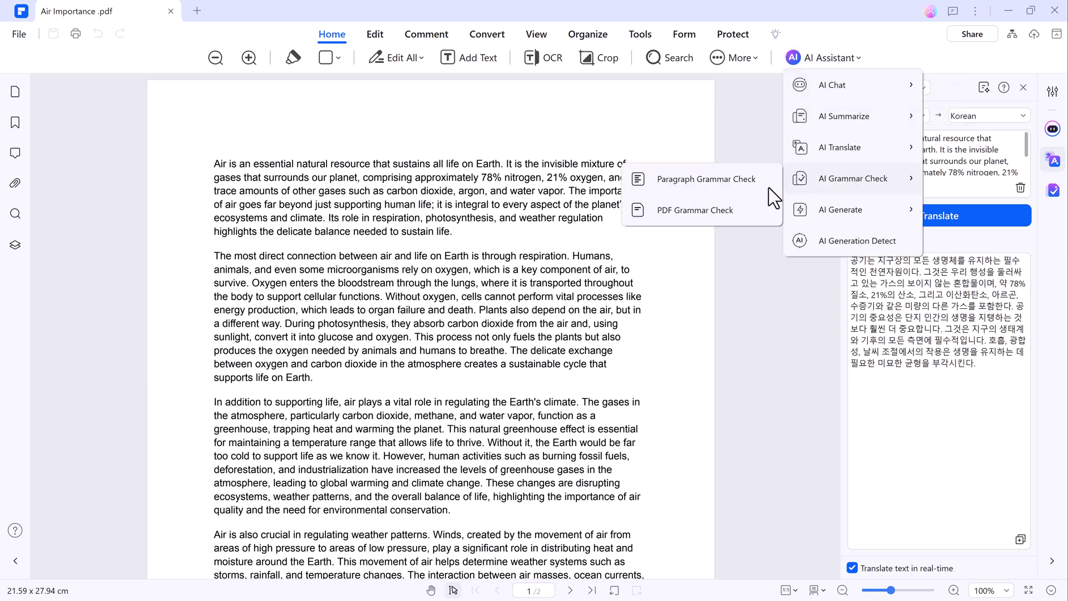
left_click(729, 181)
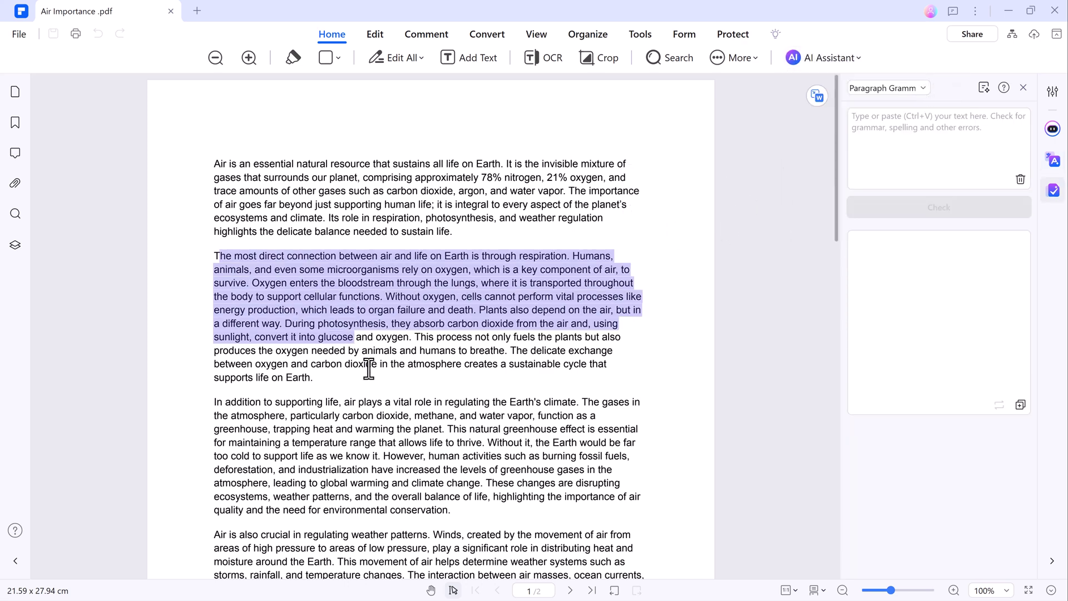
left_click_drag(369, 369, 374, 382)
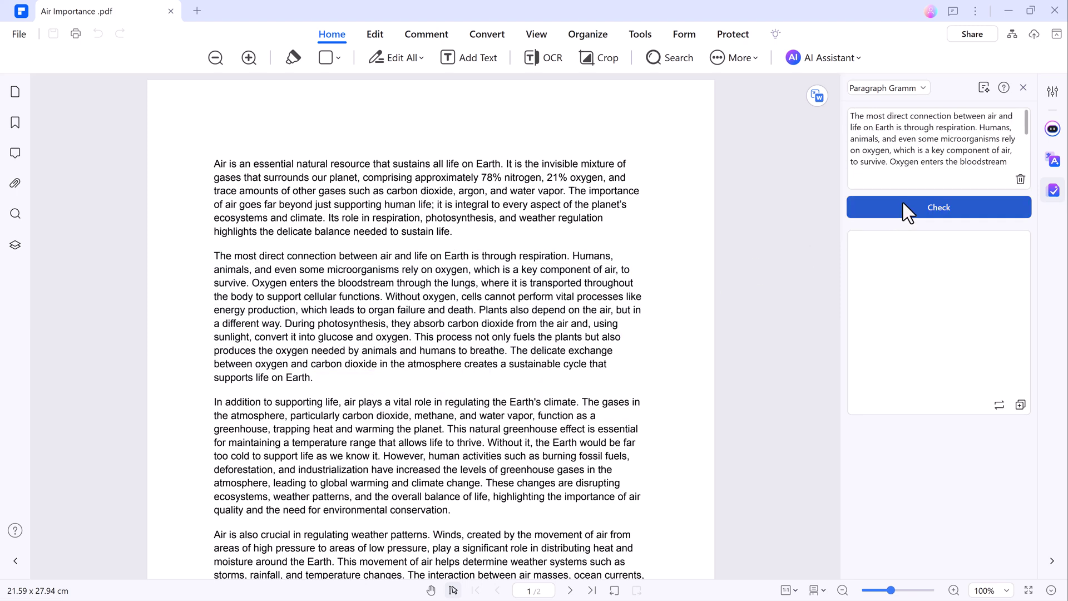
left_click(890, 217)
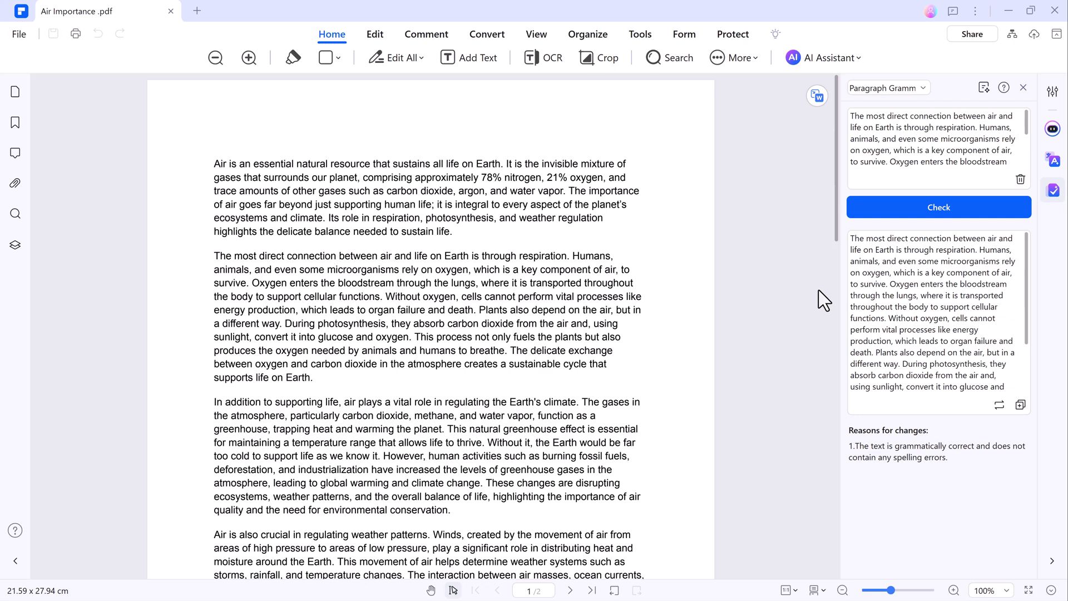
left_click(816, 58)
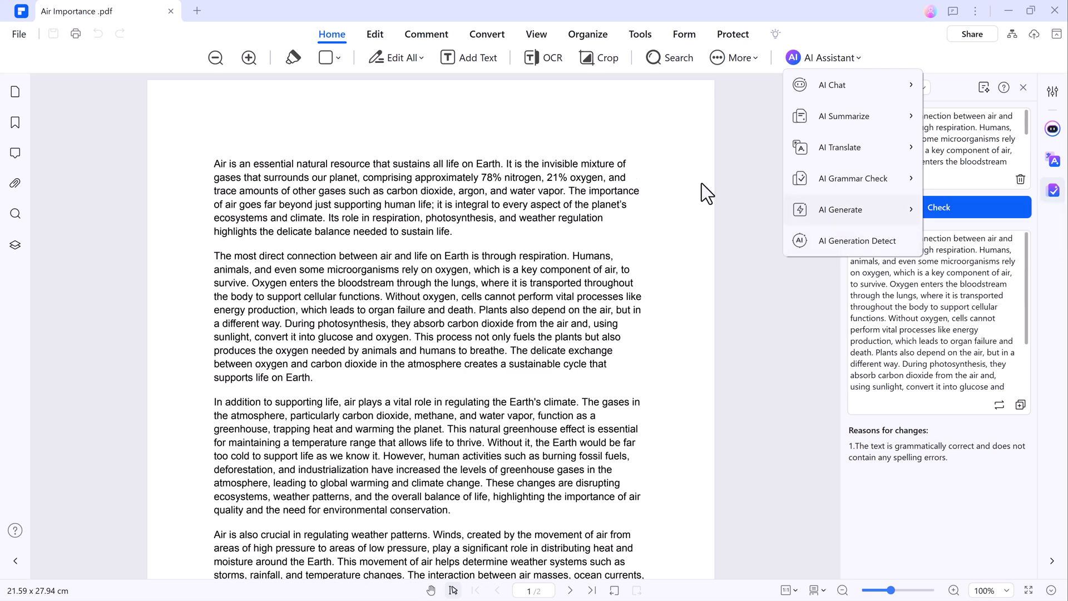
Step: In text-only edit mode, make the word 'Air' bold, italic and dark orange
left_click(375, 35)
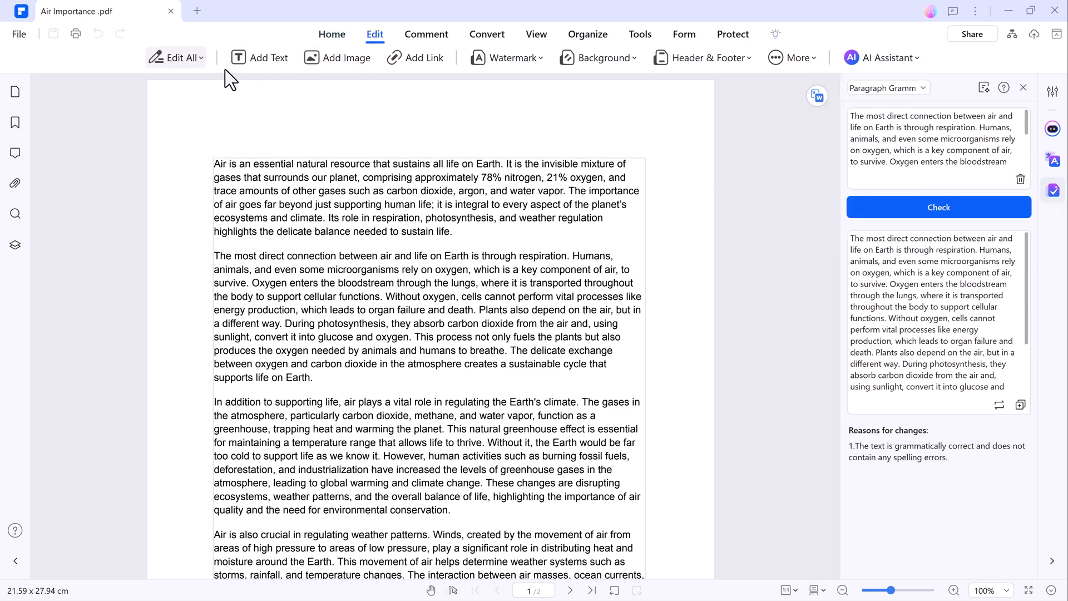
left_click(200, 60)
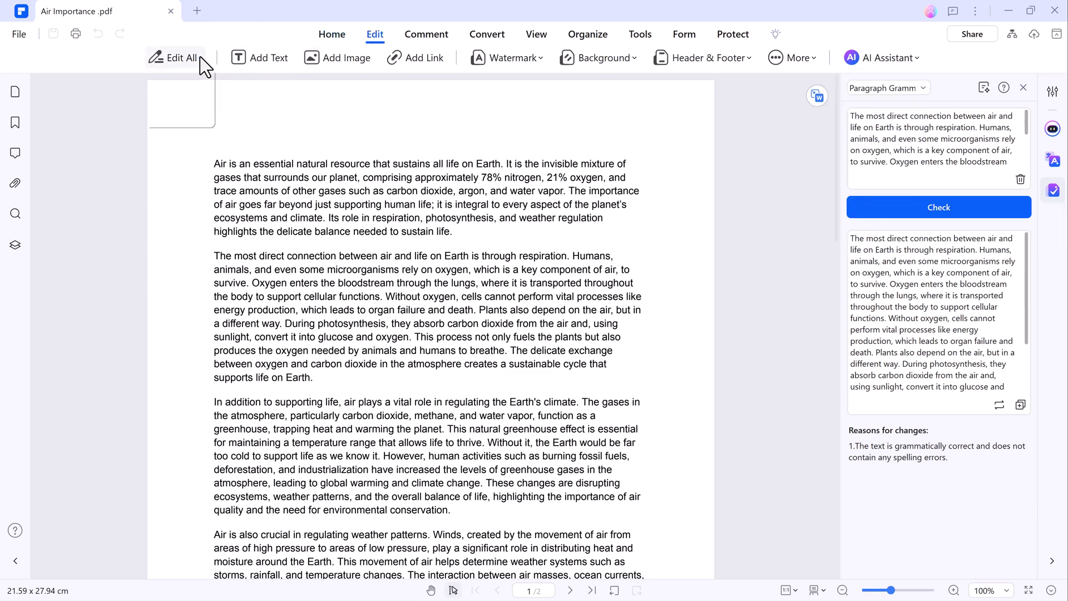
left_click(199, 92)
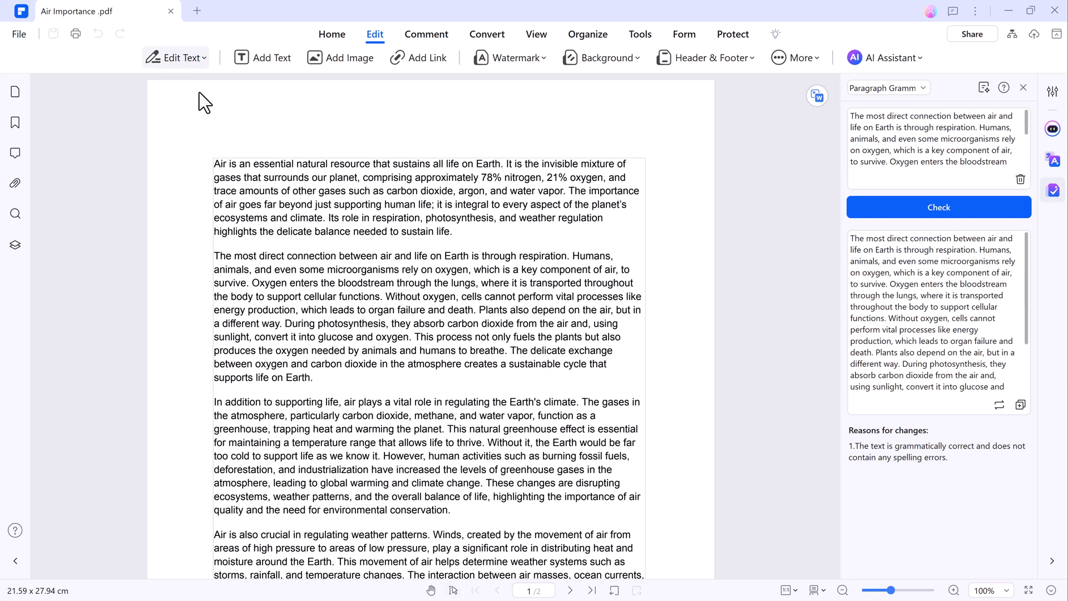
left_click(226, 165)
left_click_drag(225, 164, 236, 165)
left_click(310, 138)
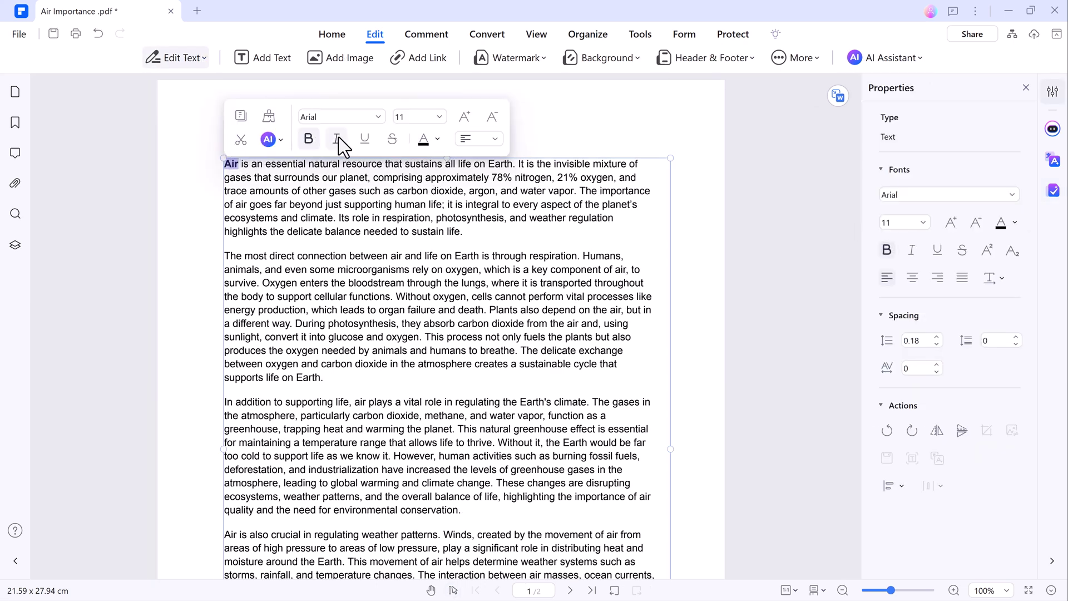
left_click(336, 138)
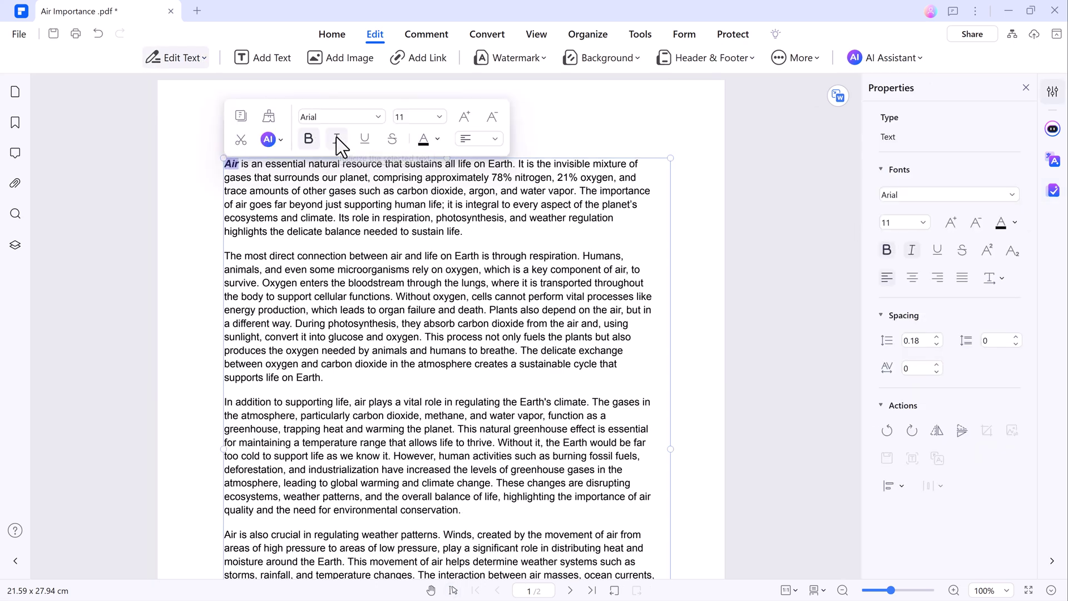
left_click(440, 139)
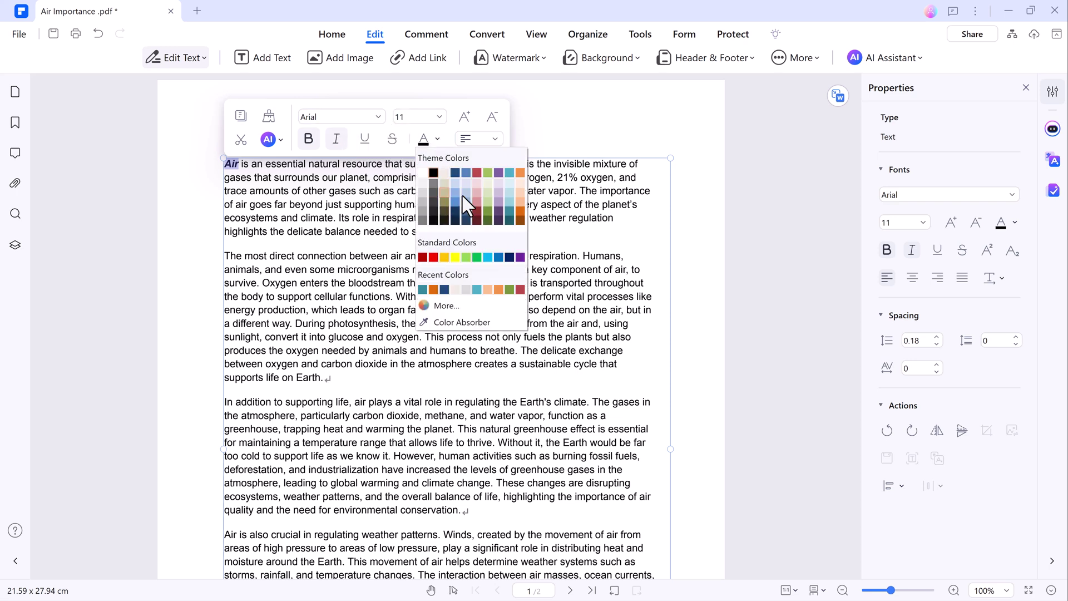
left_click(522, 214)
left_click(590, 255)
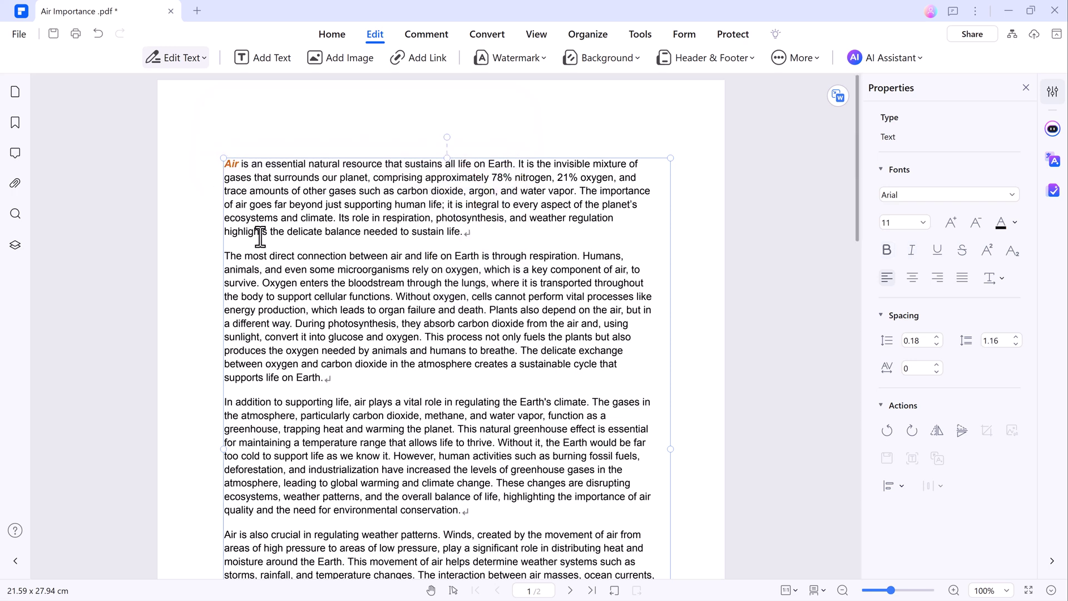
Step: Replace 'life on Earth' with 'life on Moon', then make it bold and teal
left_click_drag(425, 256, 479, 257)
type("life on Moo")
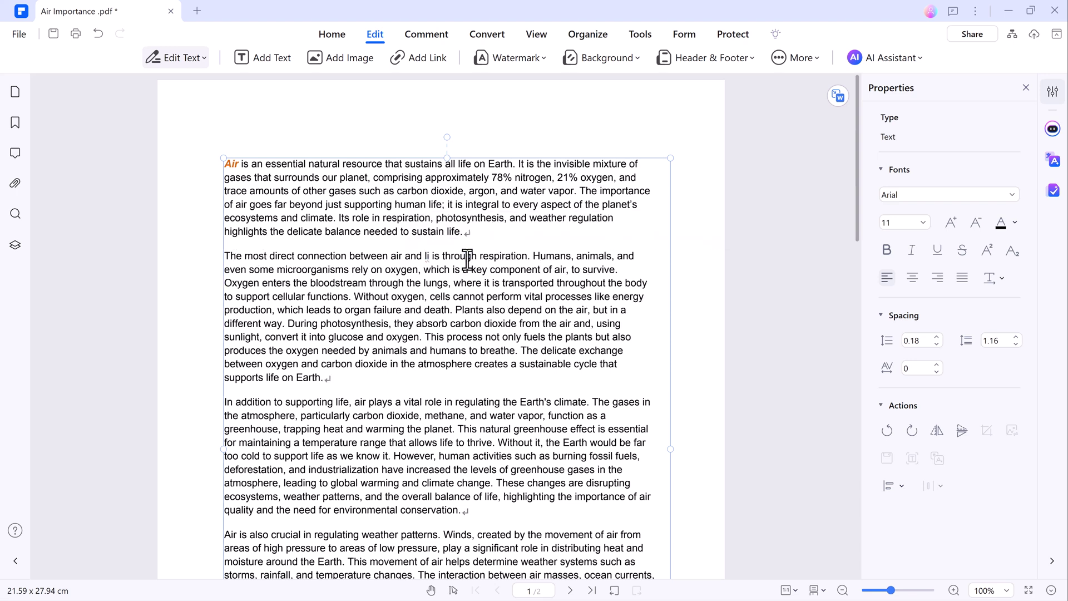
type("n")
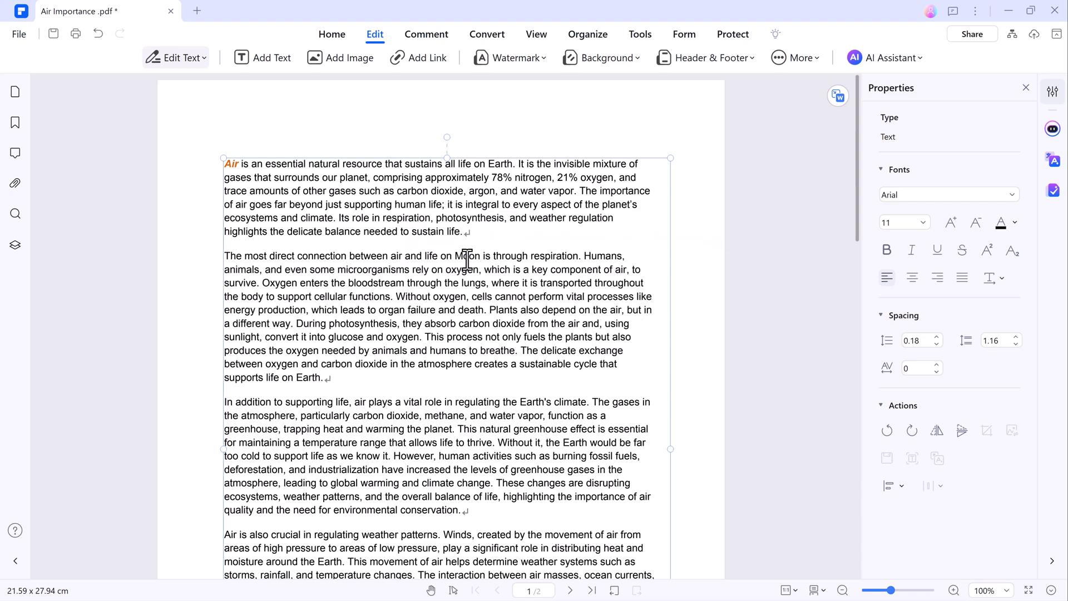
key("ctrl+shift+Left")
key("ctrl+shift+Left")
key("ctrl+shift+Left")
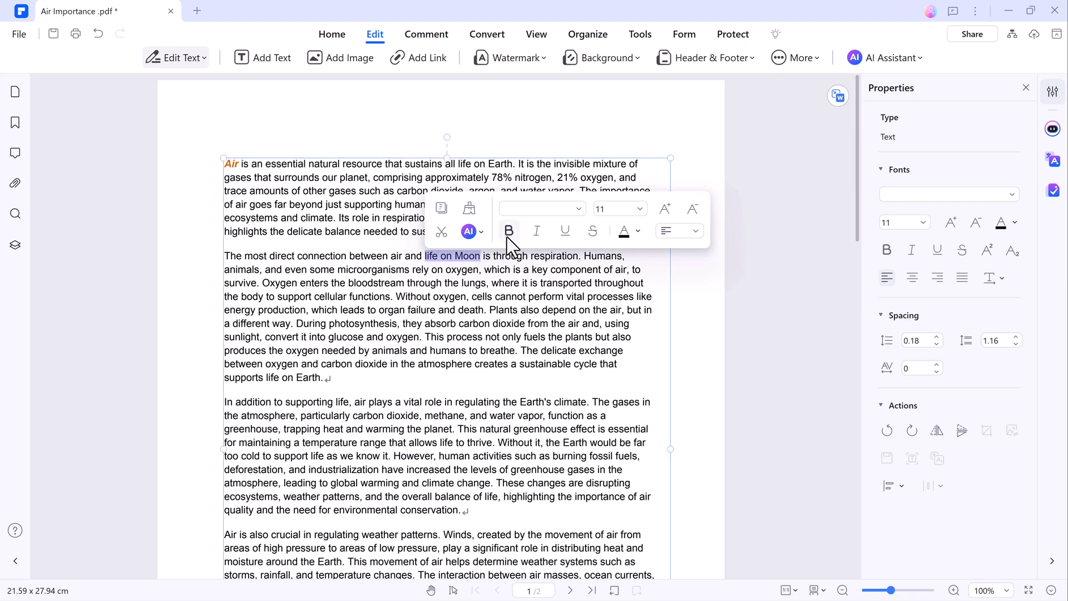
left_click(508, 231)
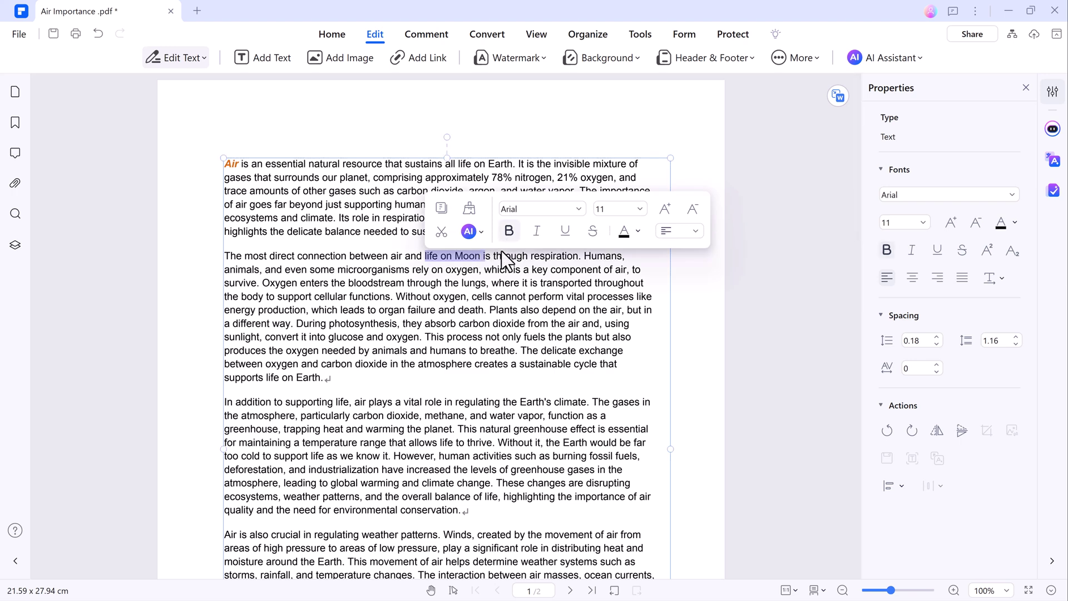
left_click(629, 228)
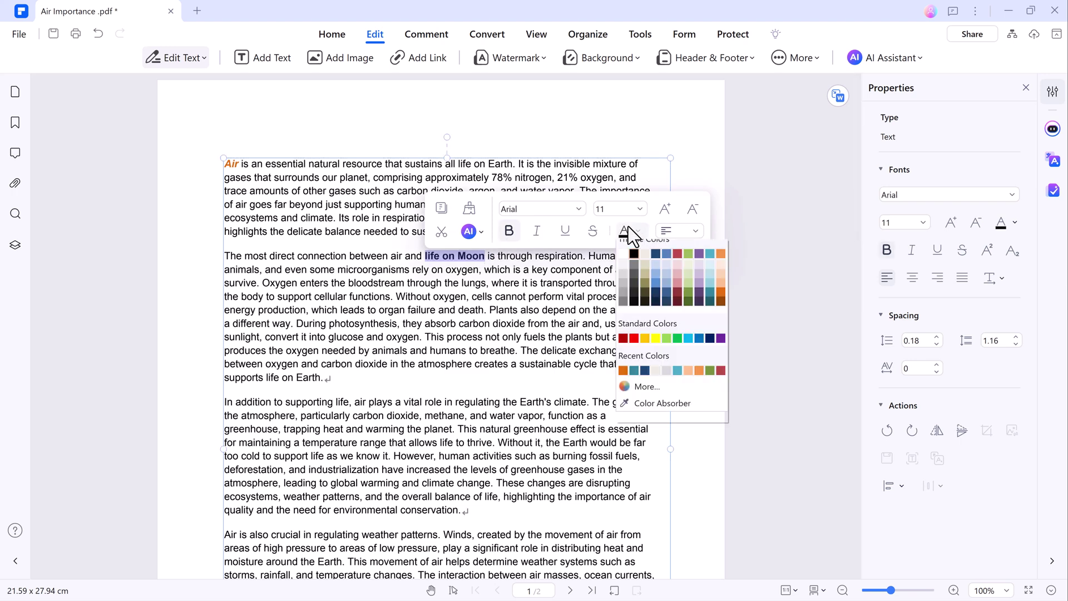
left_click(712, 304)
left_click(777, 303)
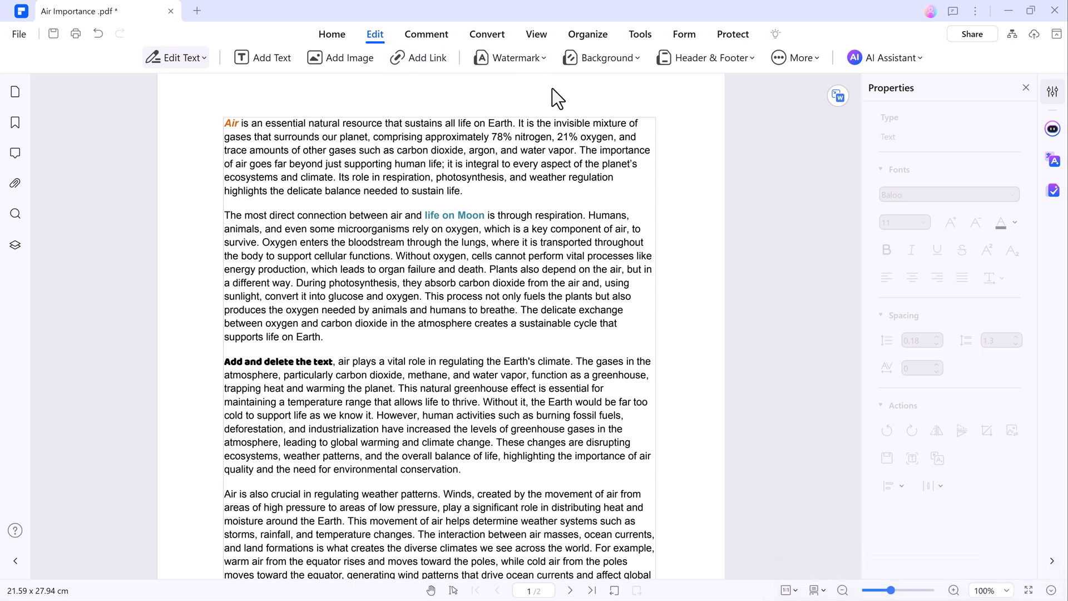
Step: Set up a bold 'Wondershare Pdfelement' watermark, centred, 45° diagonal, about 38% opacity
type("Wond")
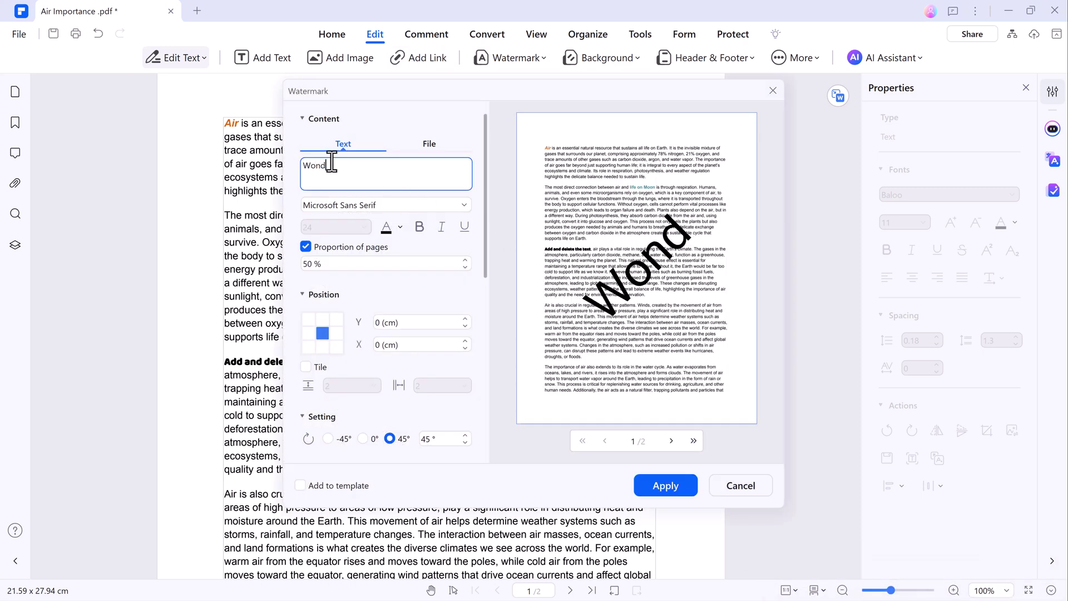
type("ershare ")
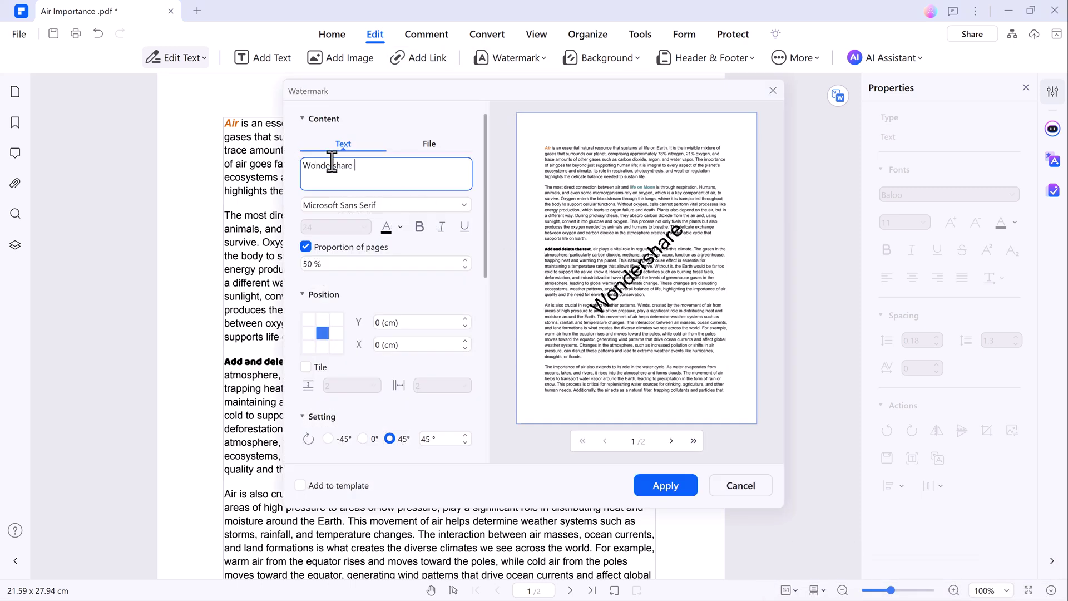
type("Pdfelement")
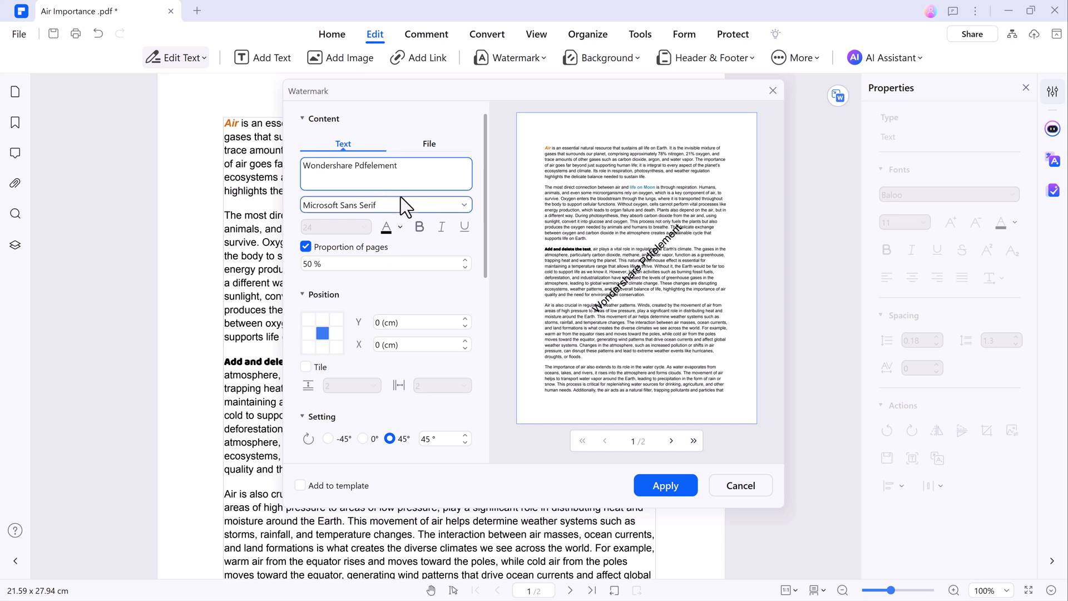
left_click(420, 228)
left_click(336, 332)
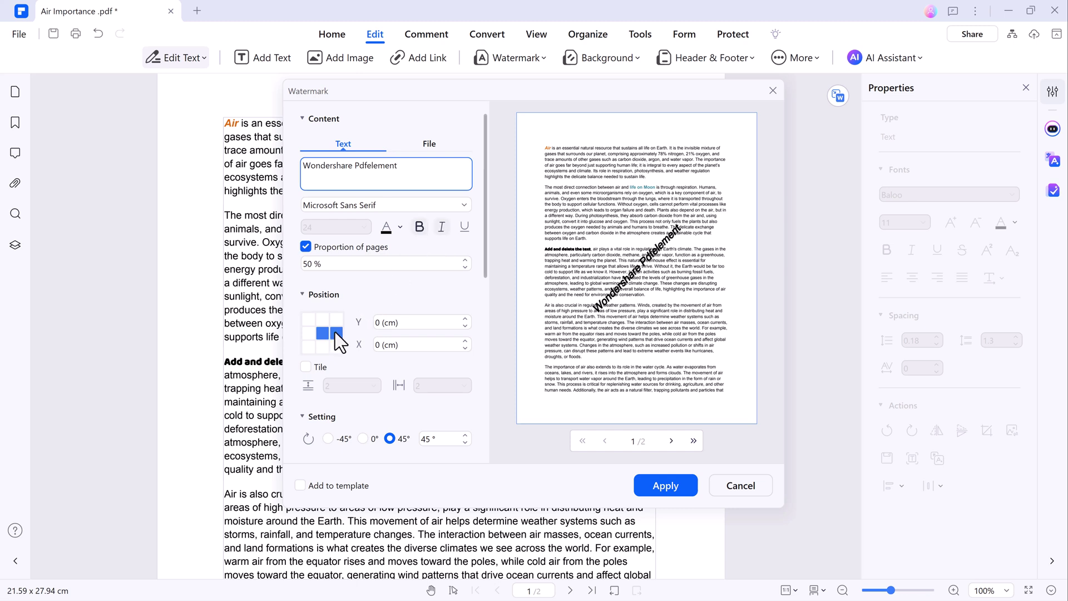
left_click(308, 334)
left_click(322, 333)
scroll(356, 418, "down", 3)
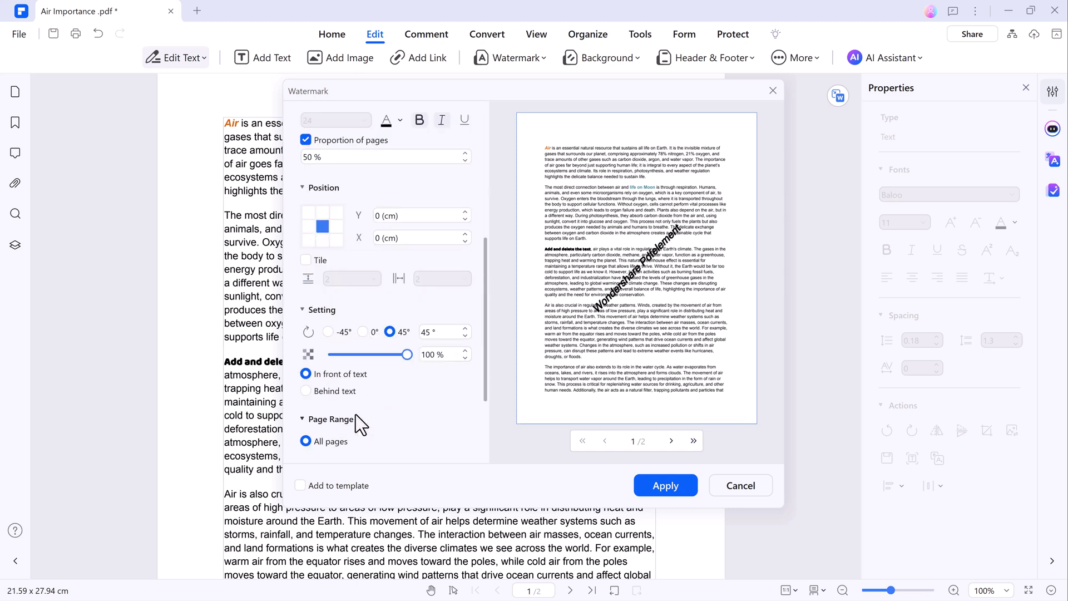
left_click(363, 315)
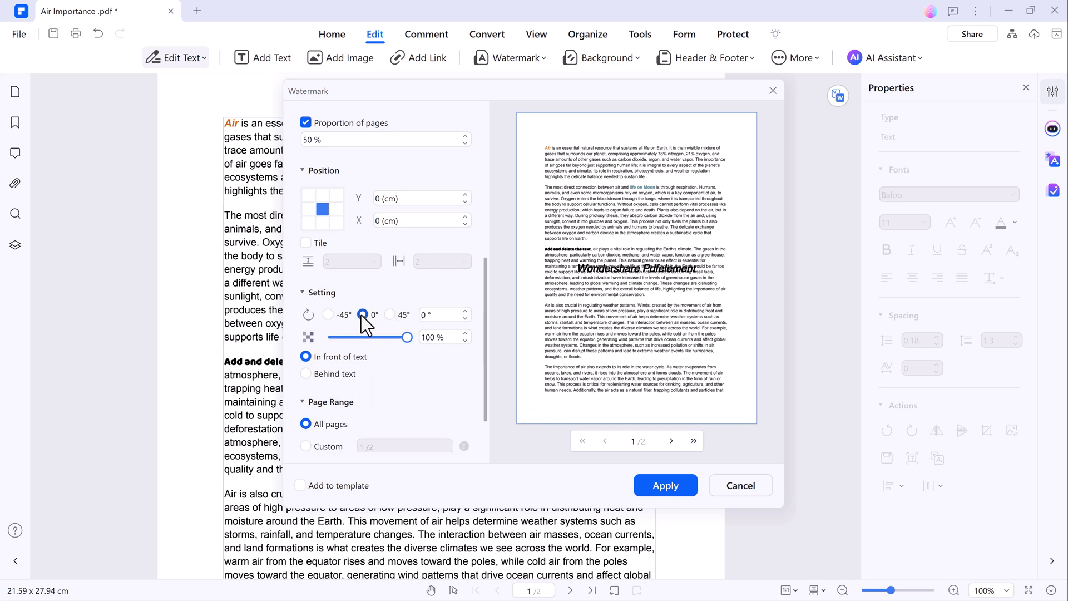
left_click(390, 315)
left_click_drag(369, 340, 356, 339)
scroll(356, 339, "down", 1)
Step: Apply the watermark to all pages and scroll through to check it
left_click(665, 489)
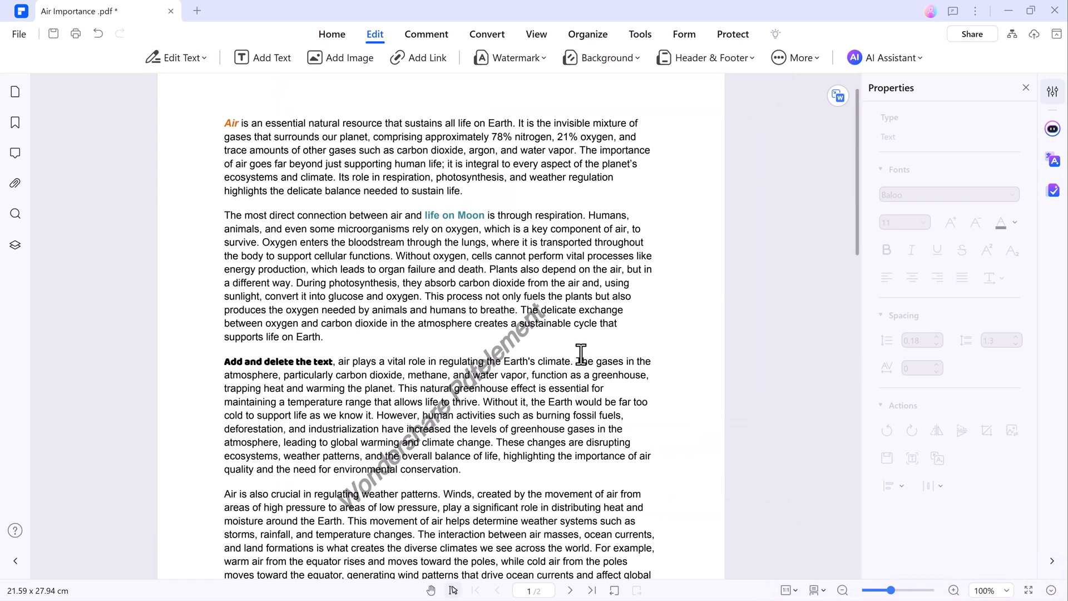
scroll(501, 342, "down", 7)
scroll(472, 336, "down", 5)
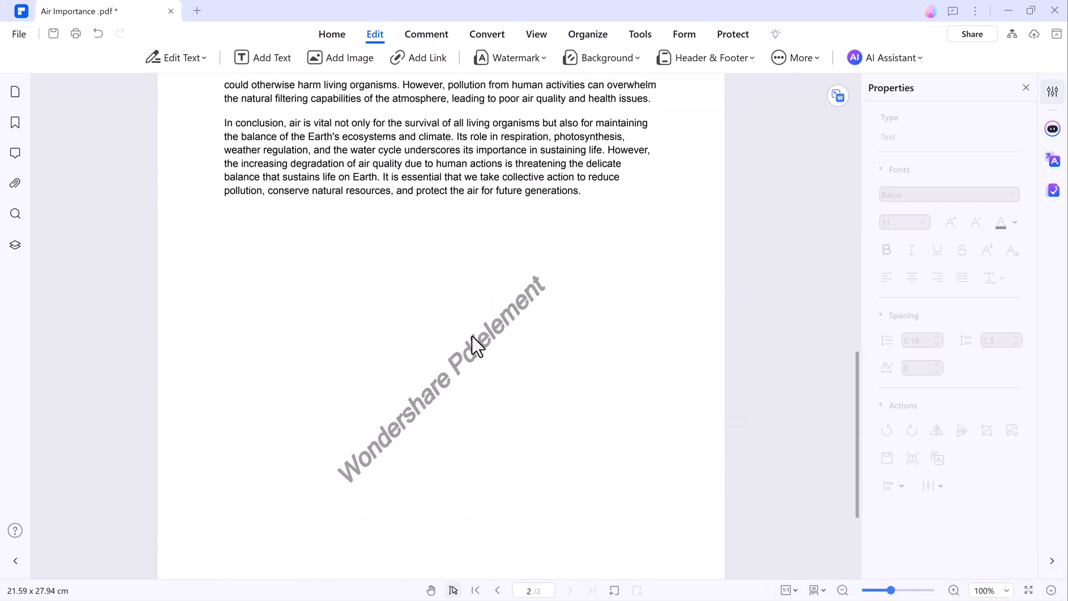
scroll(472, 336, "up", 11)
scroll(476, 345, "up", 2)
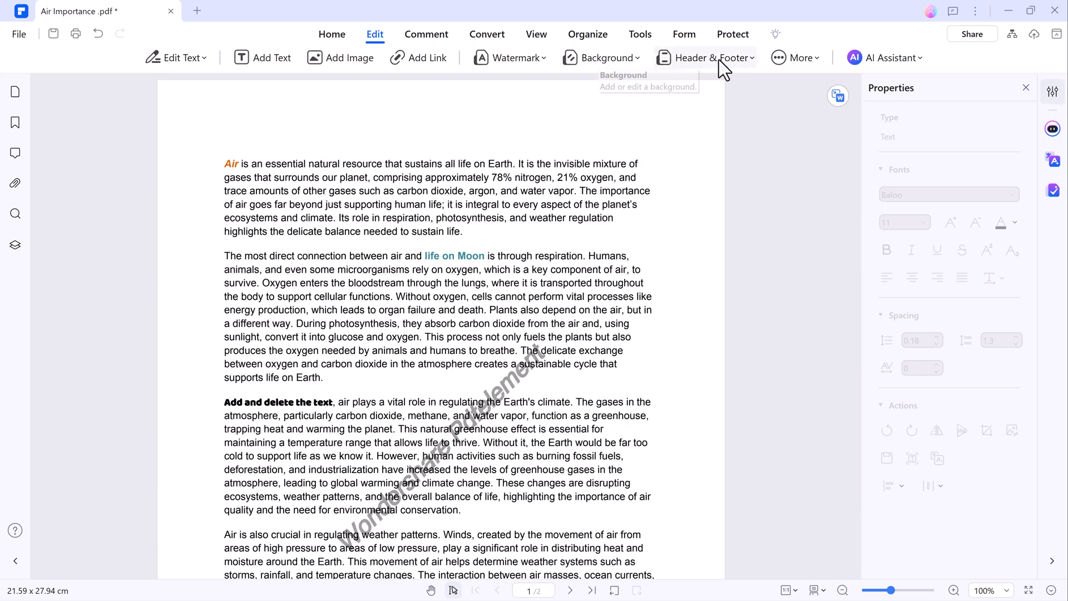
Step: Highlight the first sentence's remainder in yellow and paragraph two's first sentence in orange
left_click(411, 39)
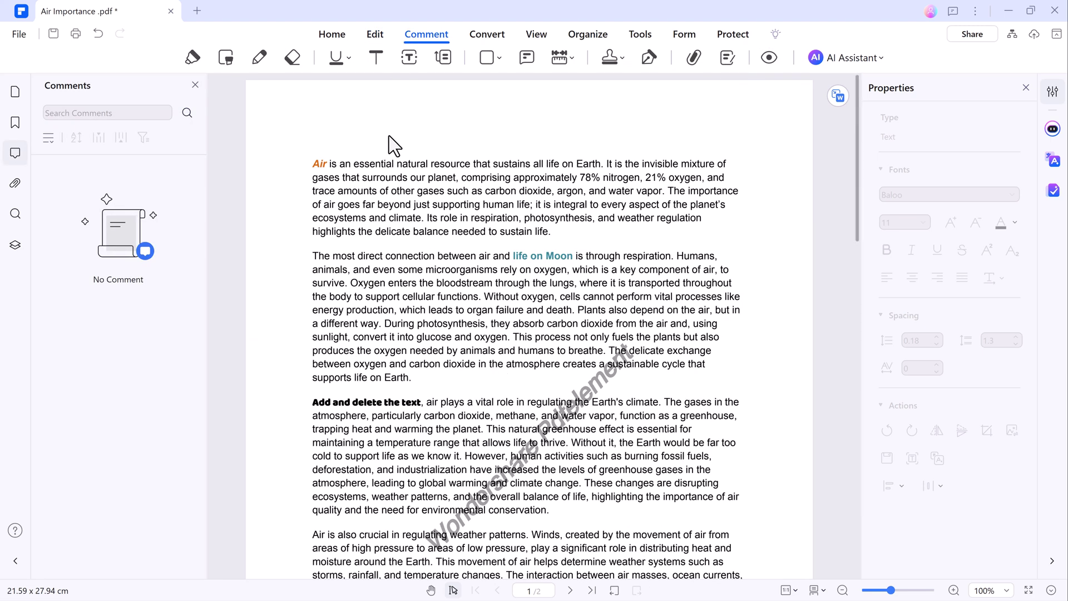
left_click(194, 58)
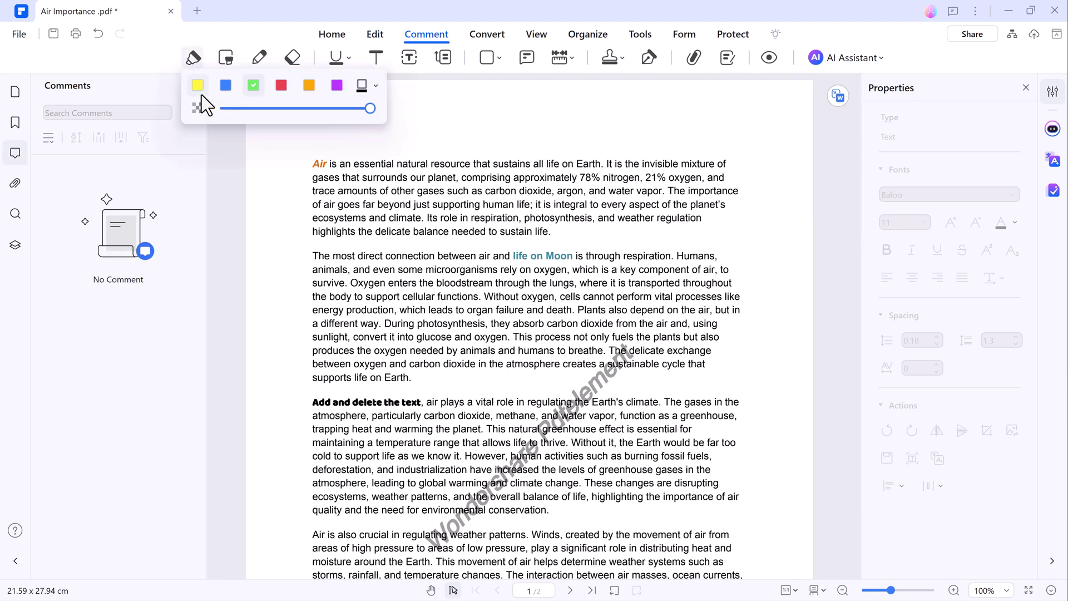
left_click(198, 88)
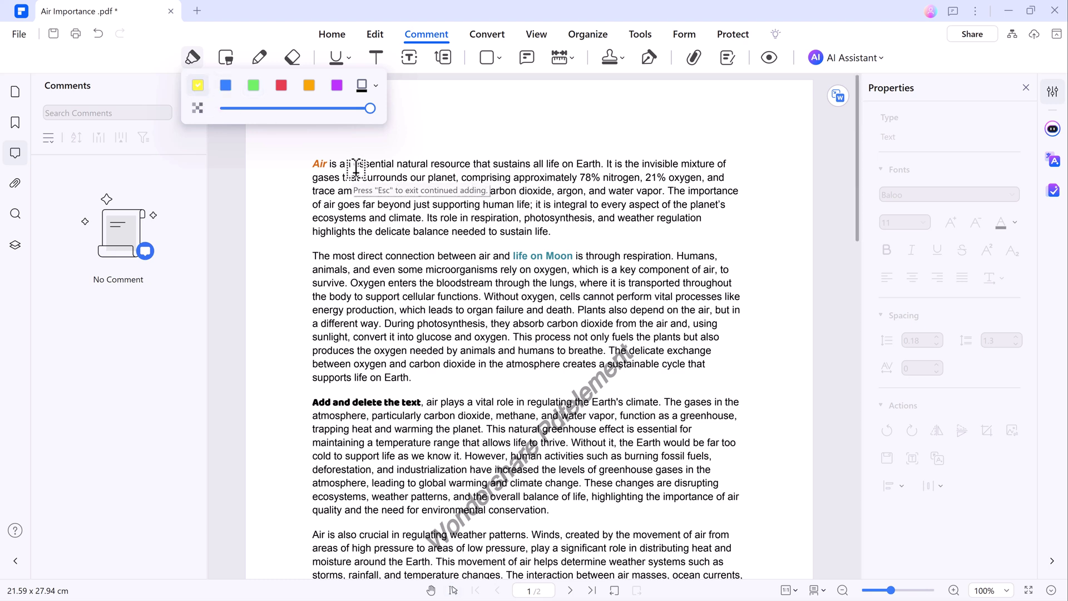
left_click_drag(334, 164, 601, 165)
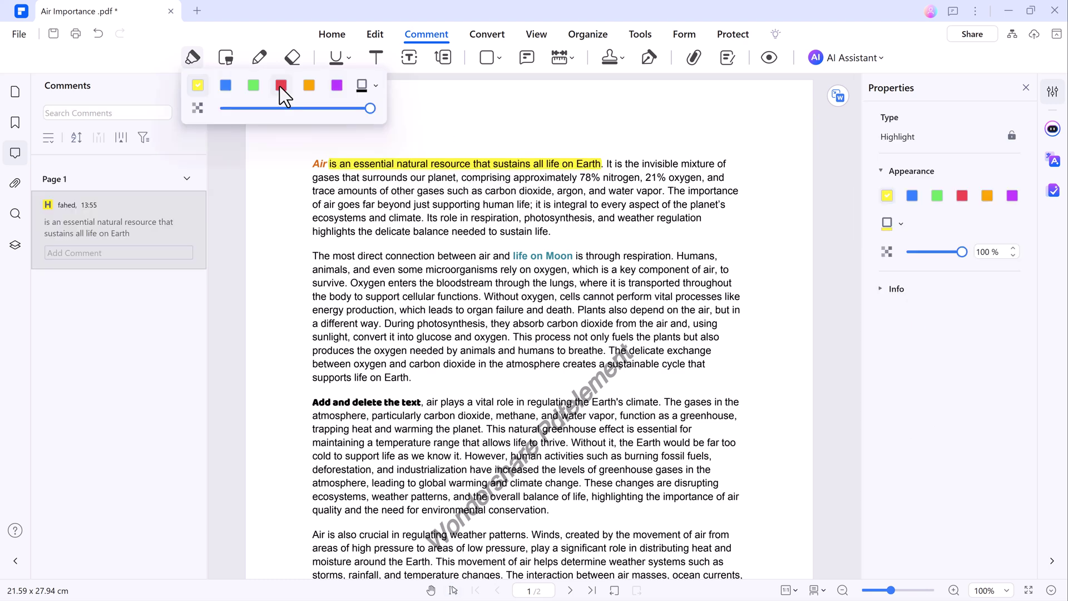
left_click(309, 86)
left_click_drag(312, 256, 773, 256)
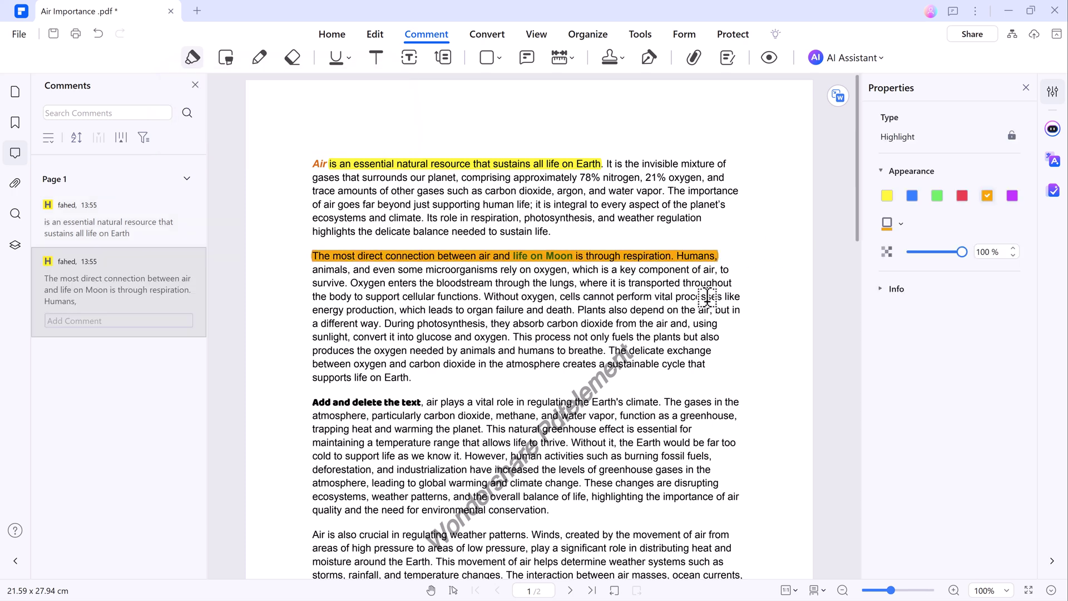
Step: Underline the phrase about supporting human life
left_click(349, 58)
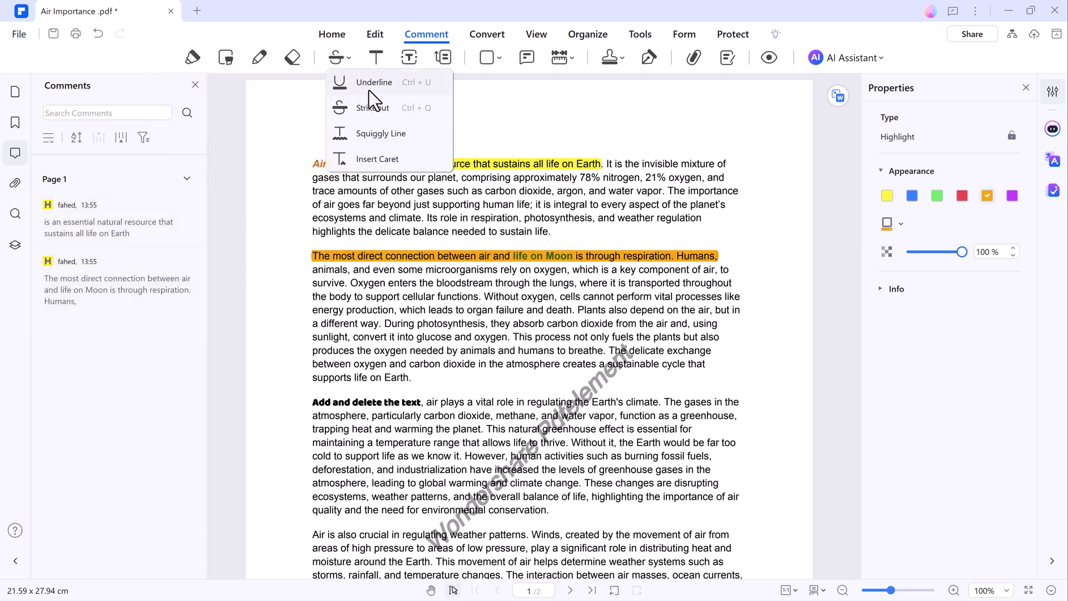
left_click(369, 90)
left_click_drag(327, 203, 522, 201)
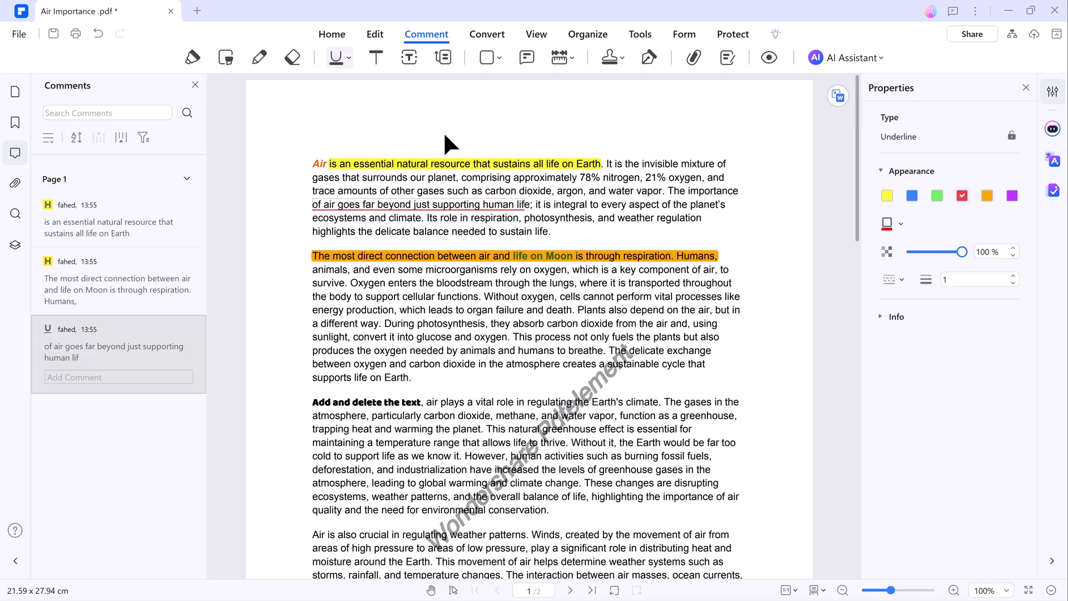
left_click(499, 58)
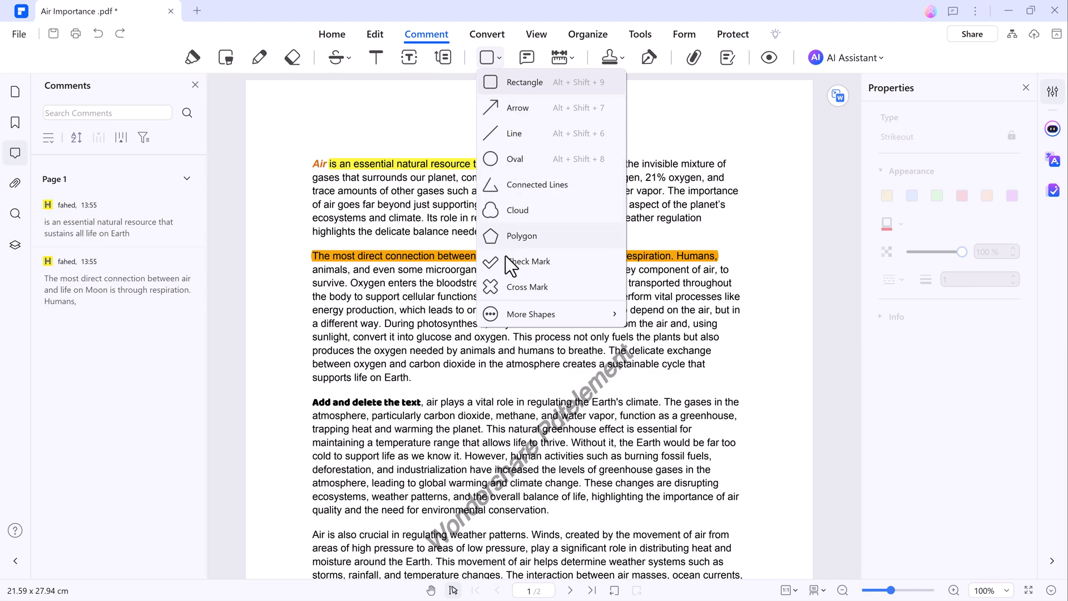
Step: Place a check mark above the first paragraph
left_click(492, 262)
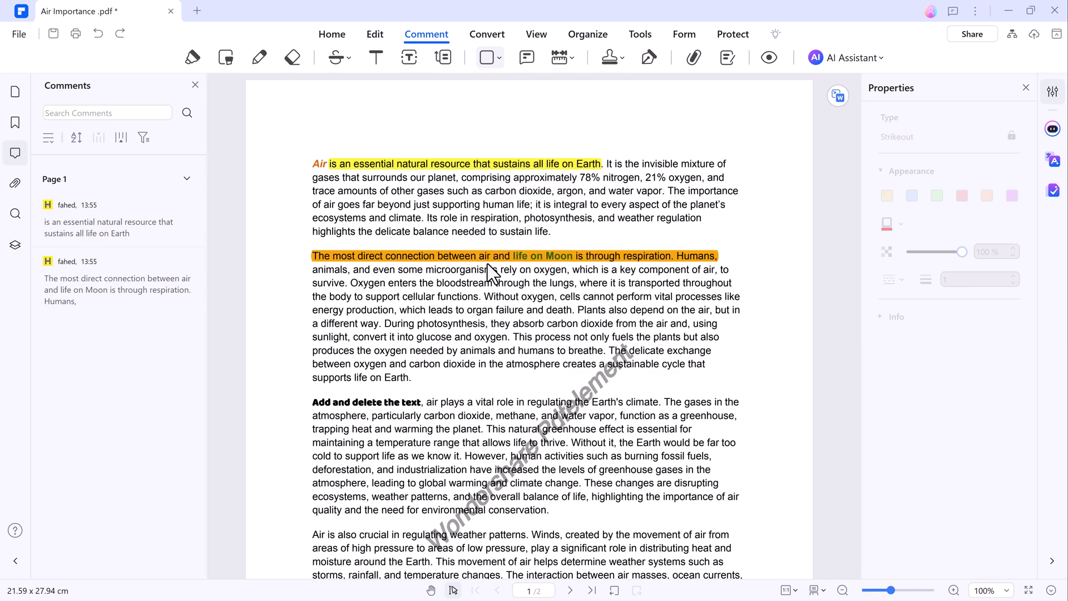
left_click(620, 118)
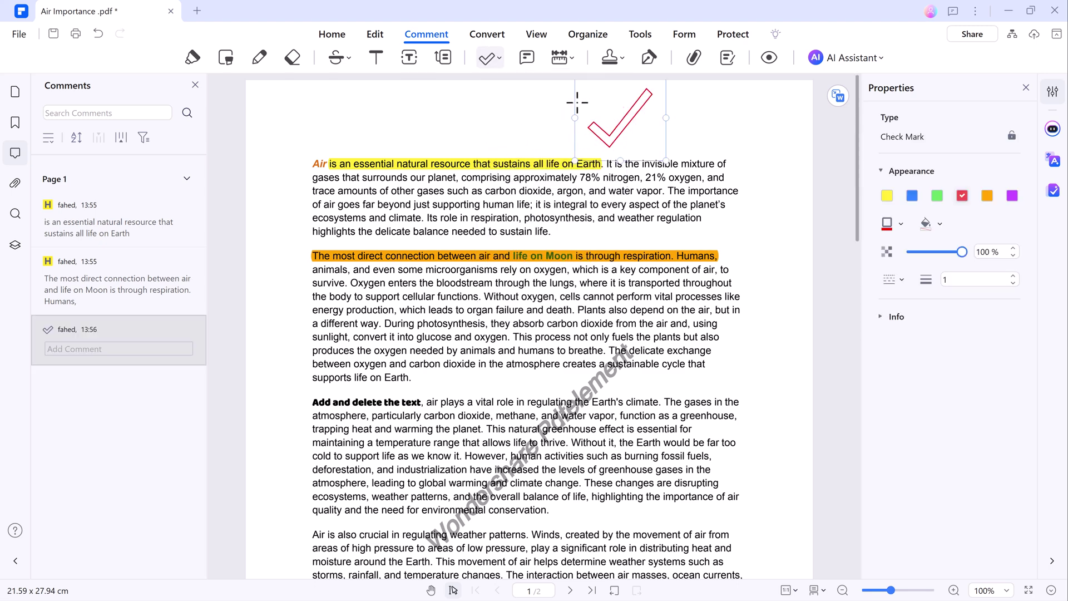
left_click(499, 58)
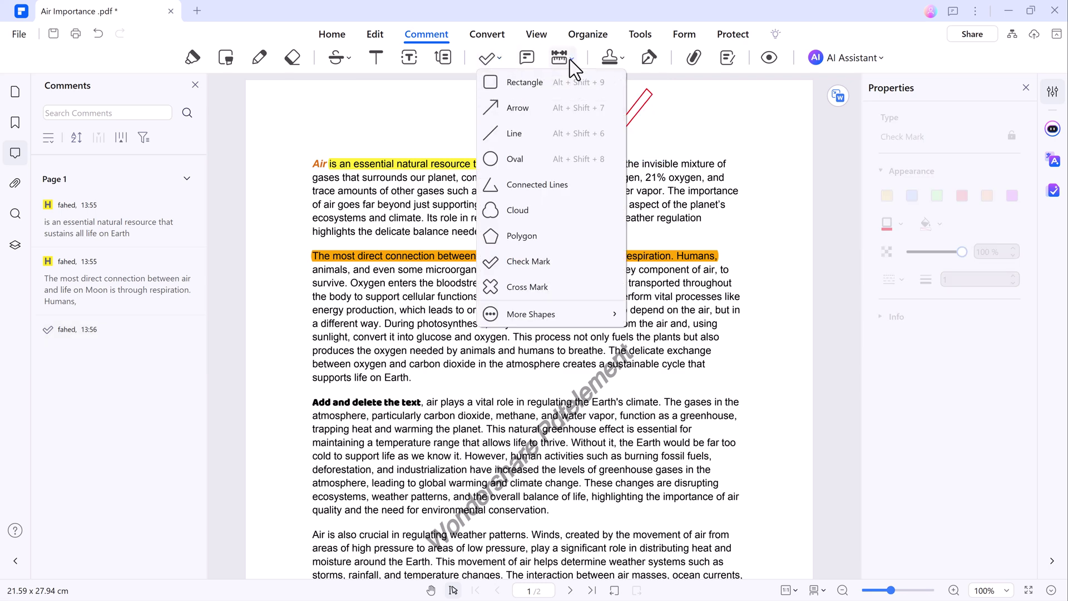
left_click(612, 58)
Step: Place the Standard Business DRAFT stamp near the bottom of page 1, right of centre
left_click(613, 58)
mouse_move(652, 88)
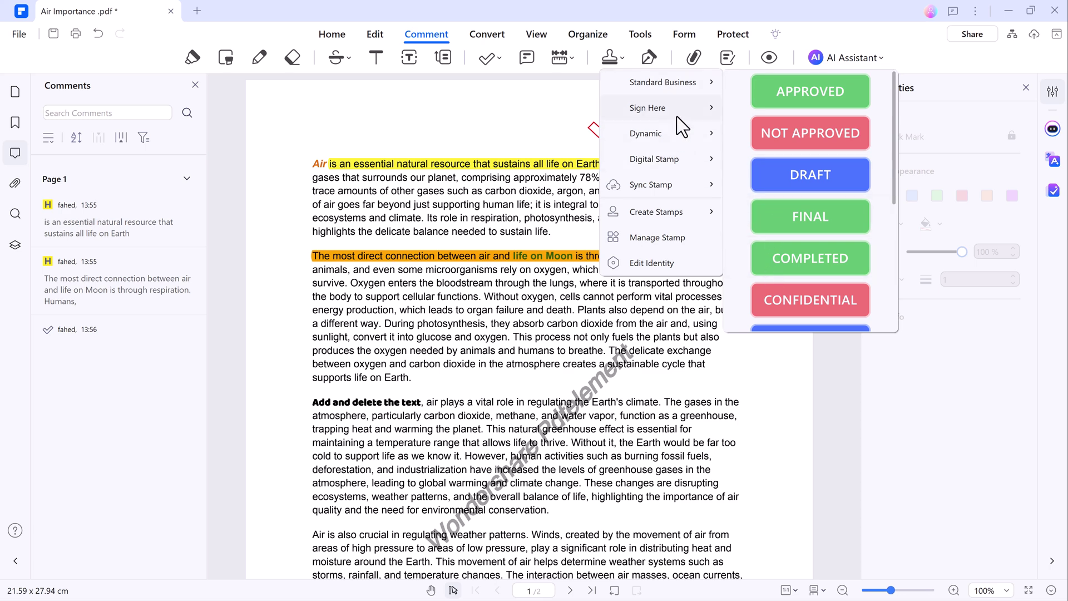
mouse_move(677, 116)
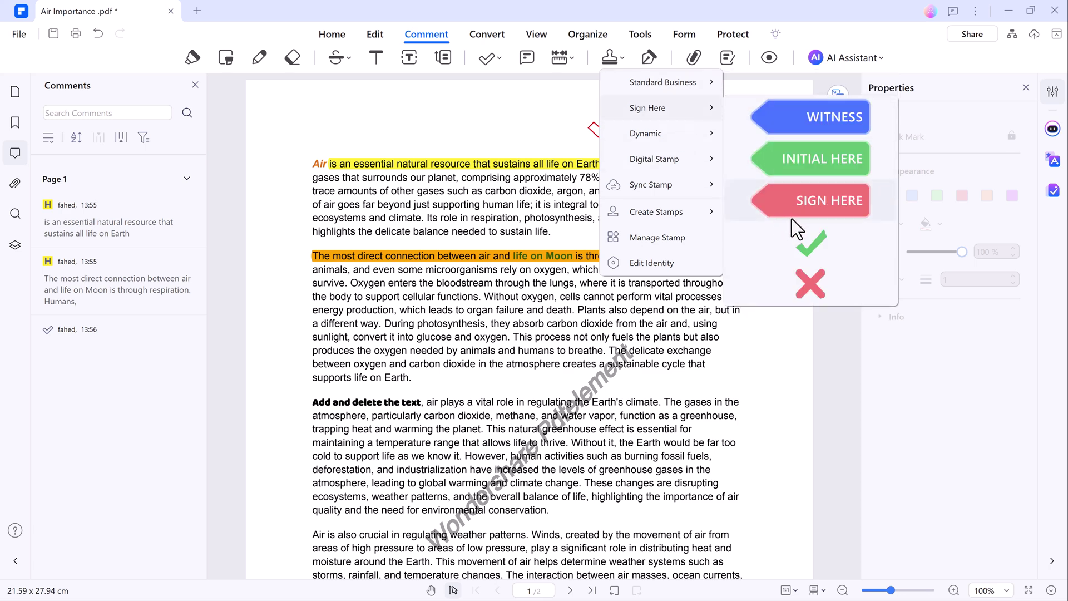
mouse_move(650, 192)
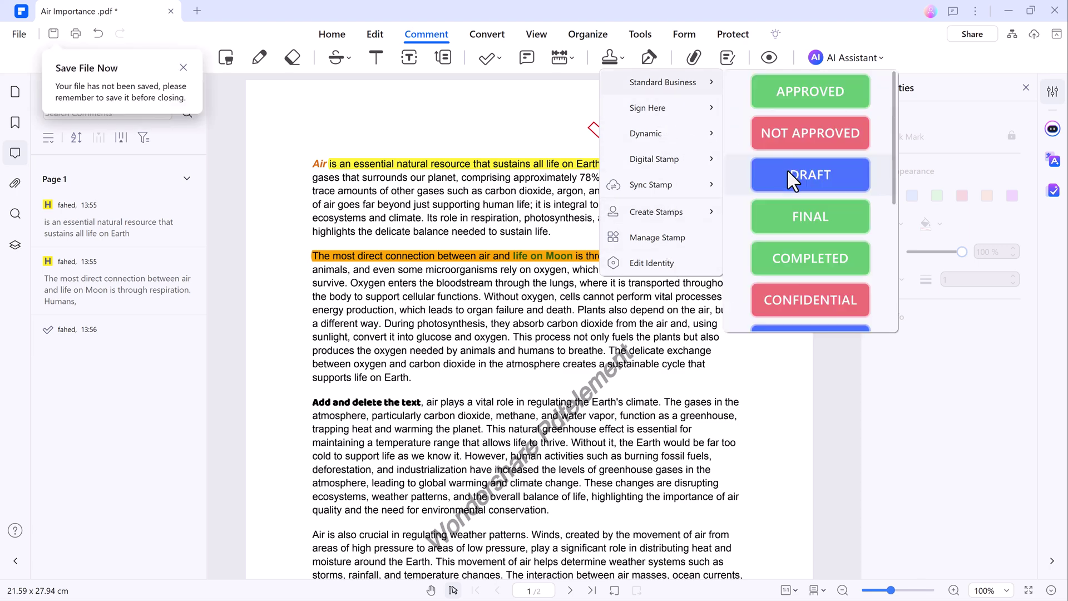
left_click(786, 170)
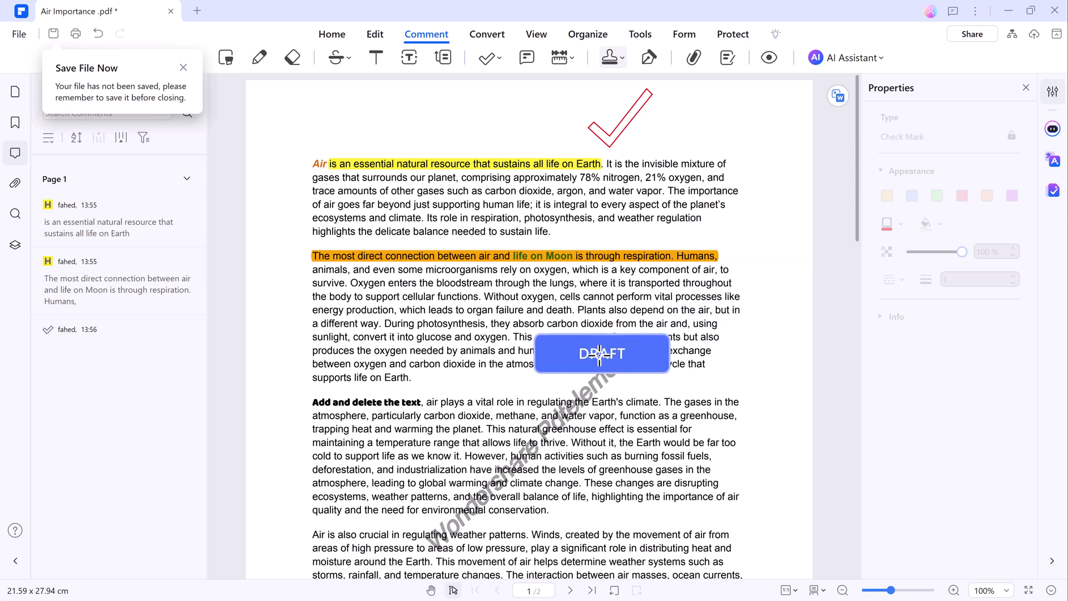
scroll(613, 341, "down", 9)
left_click(627, 217)
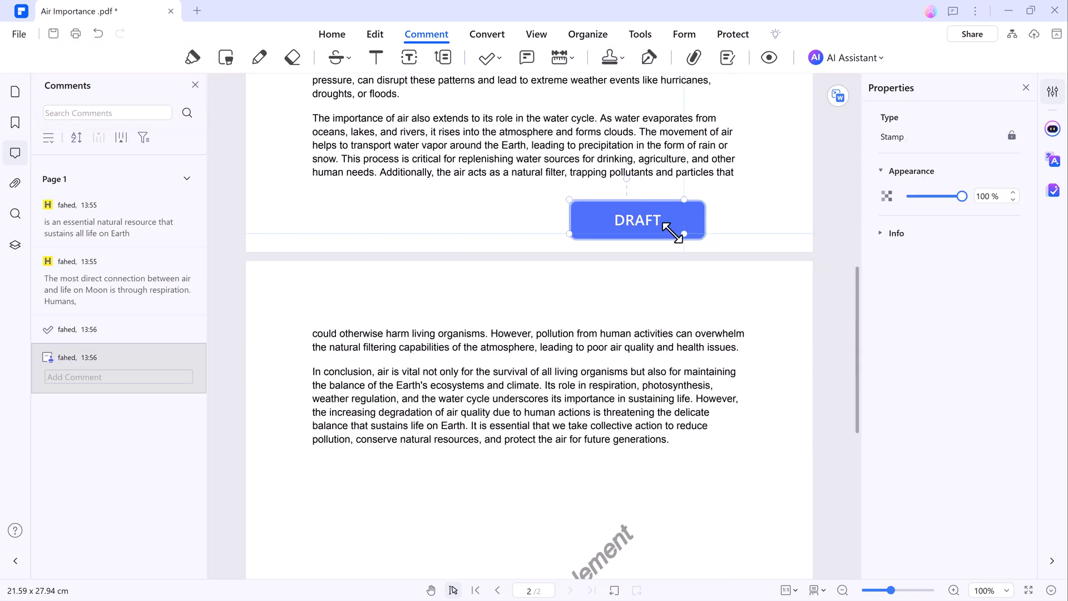
left_click(696, 217)
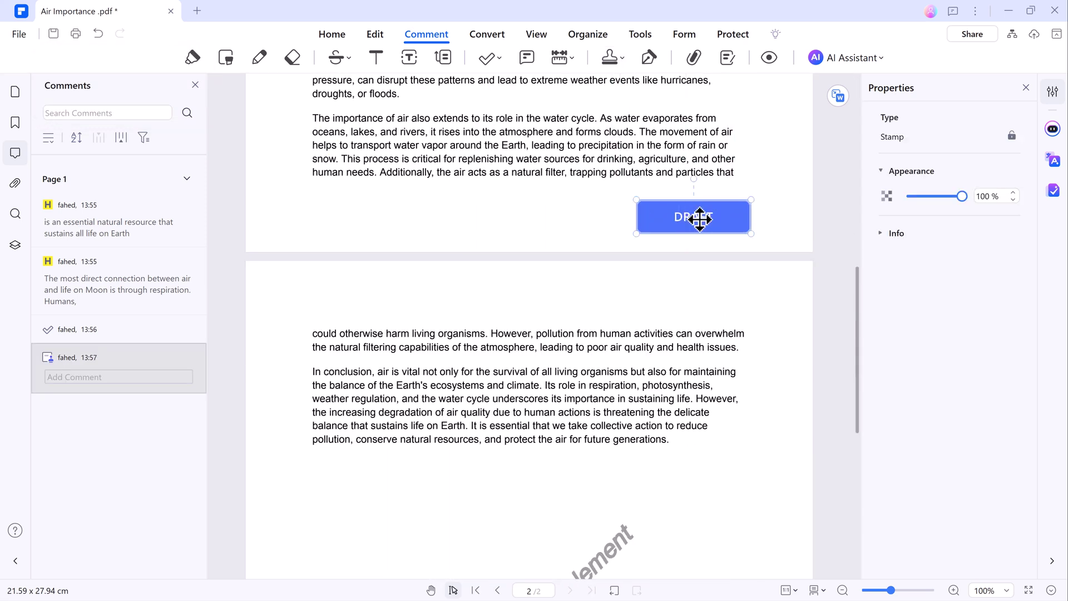
scroll(702, 200, "up", 4)
scroll(707, 173, "up", 6)
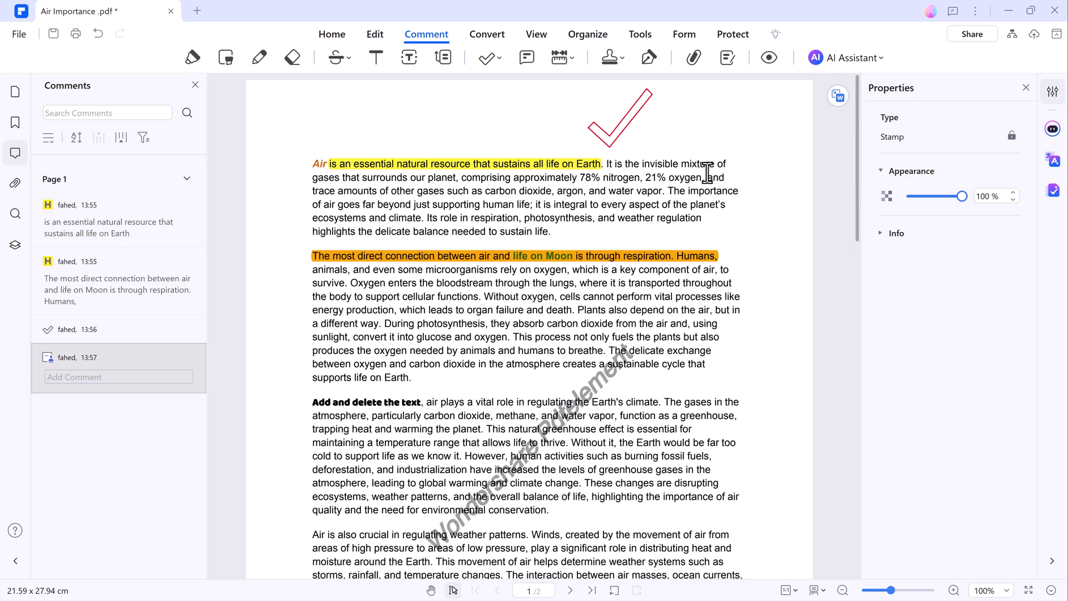
Step: Convert Air Importance .pdf to Word (*.docx), saving Air Importance .docx on the Desktop
left_click(487, 35)
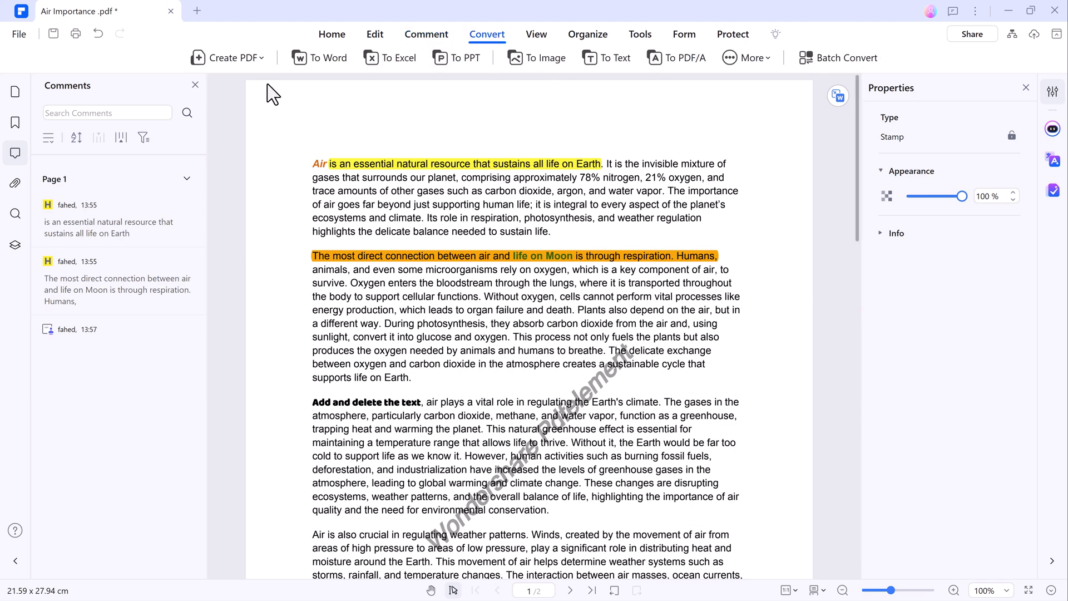
left_click(194, 84)
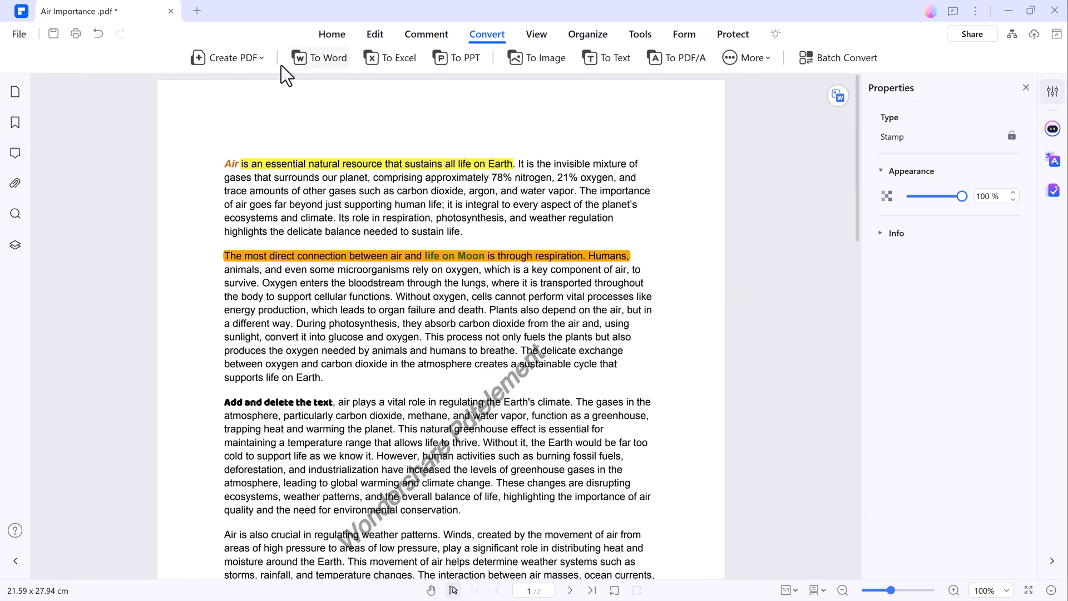
left_click(322, 58)
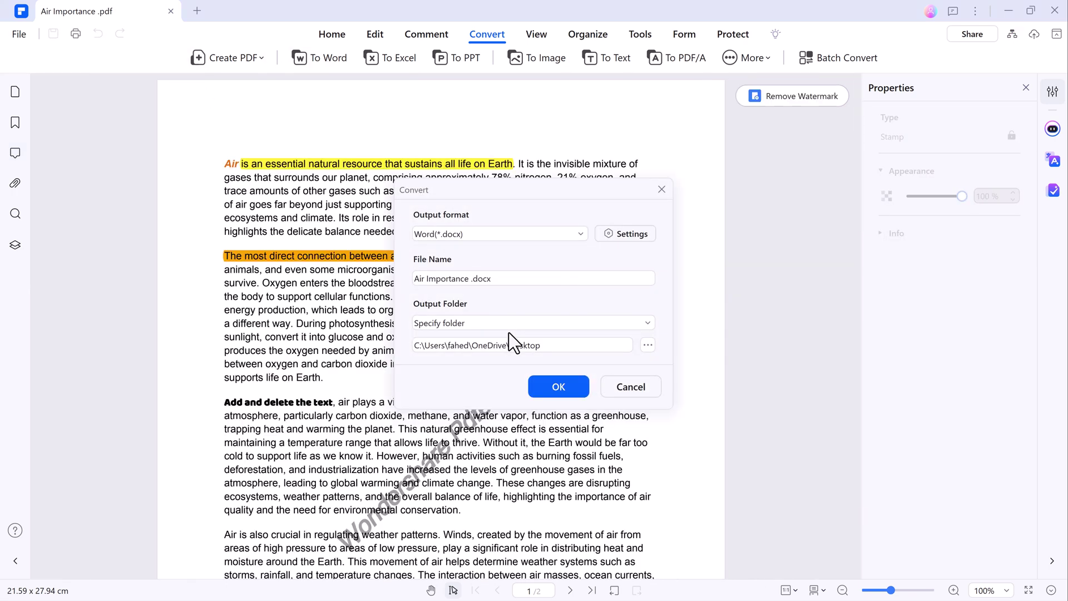
left_click(577, 234)
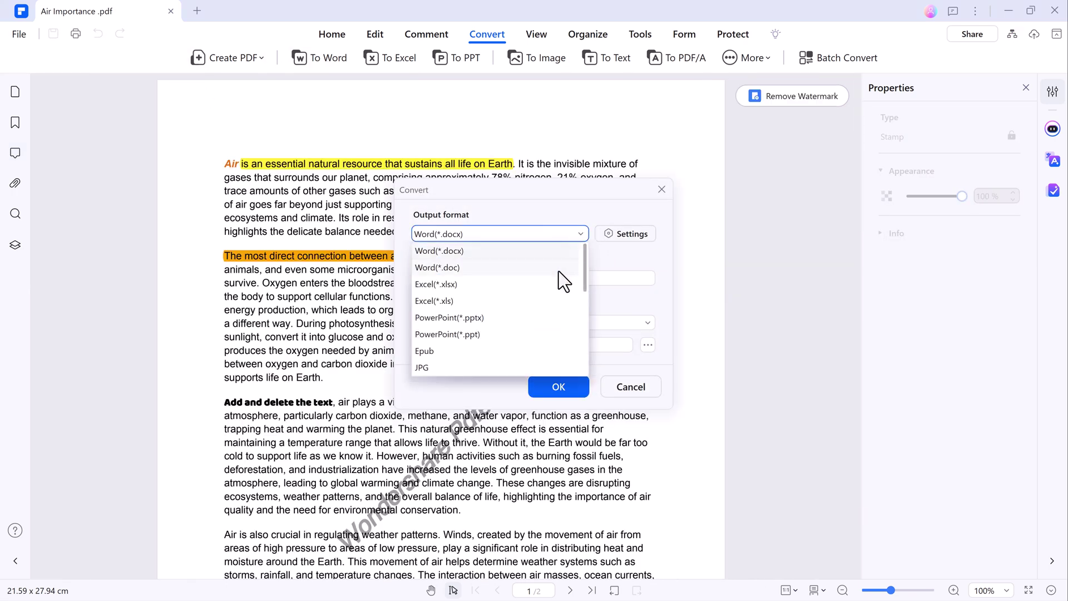
left_click(675, 293)
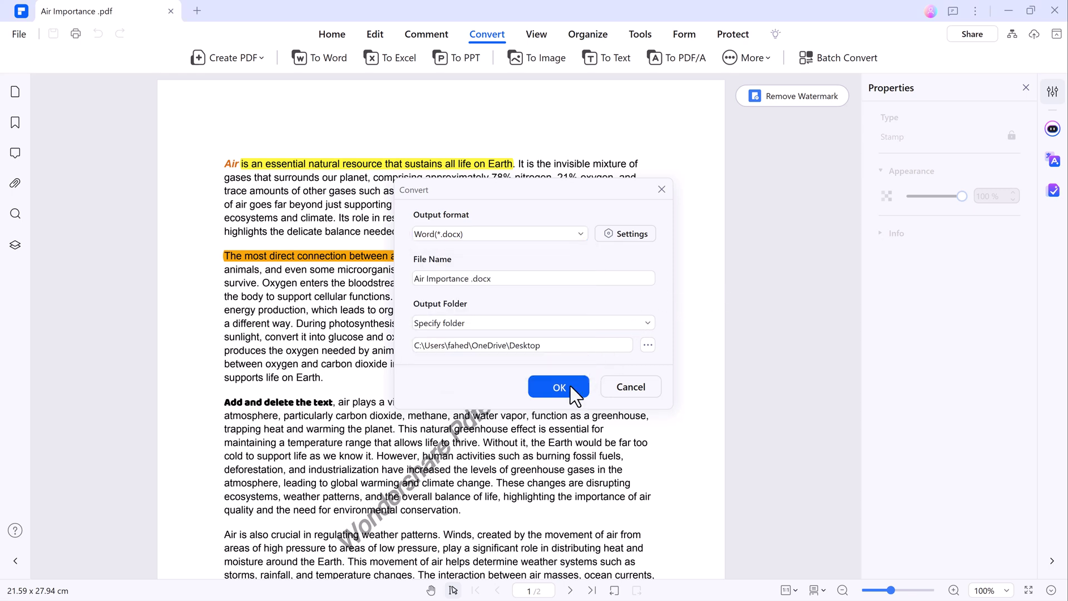
left_click(559, 387)
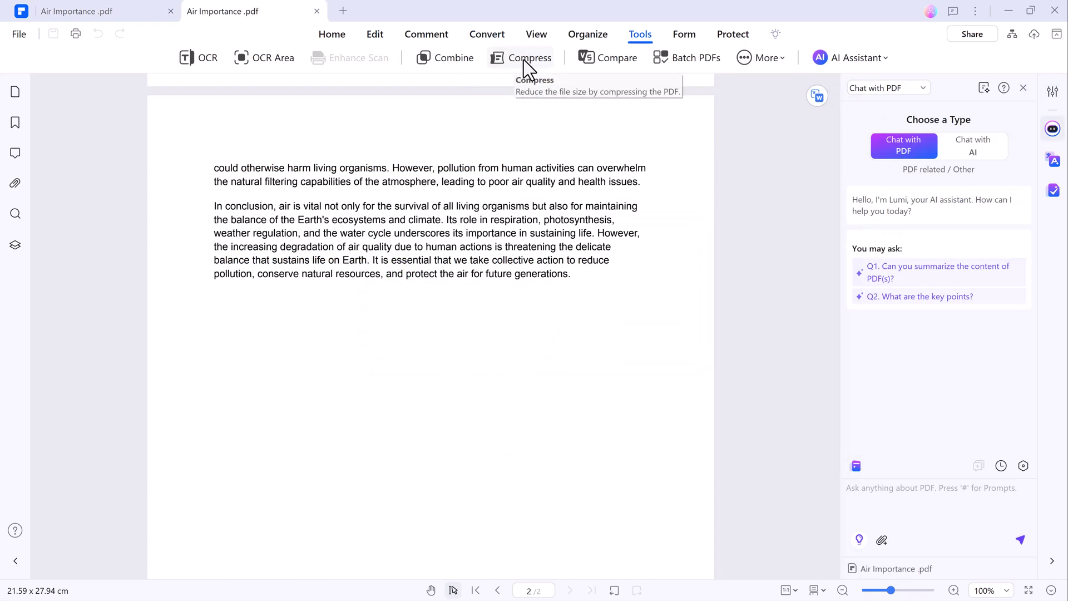
Step: Compress the PDF at Medium level into Air Importance _Batch Compress.pdf (34.4 KB to 26.8 KB)
left_click(524, 59)
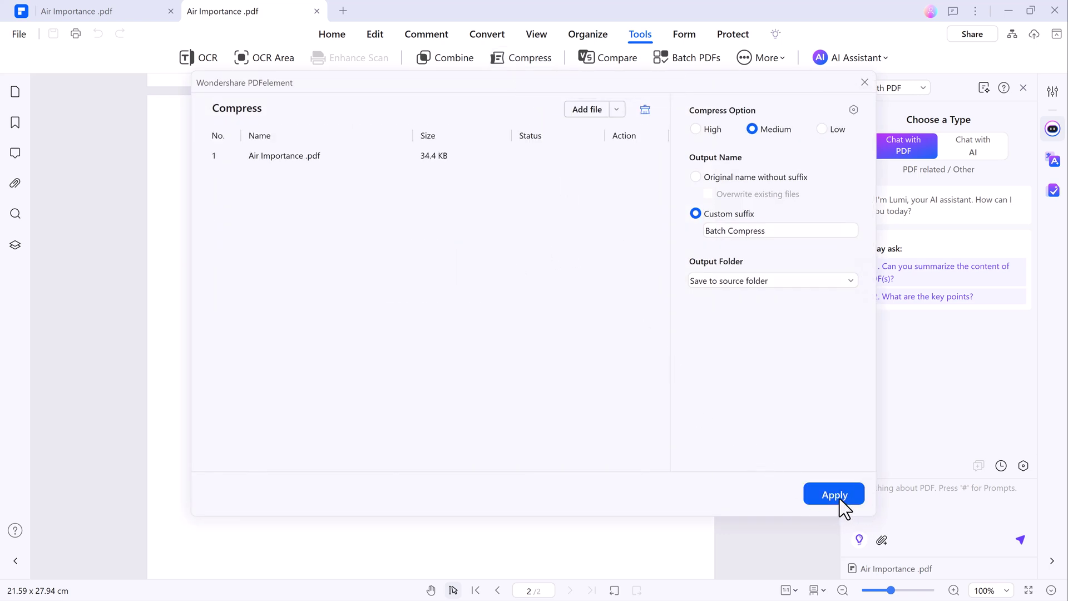
left_click(839, 498)
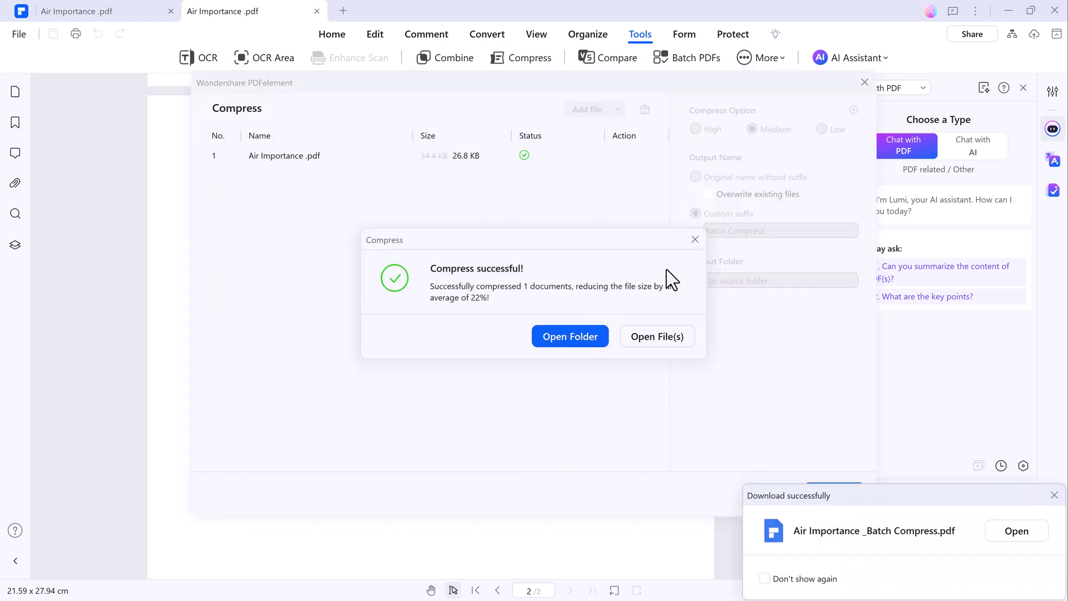
left_click(694, 242)
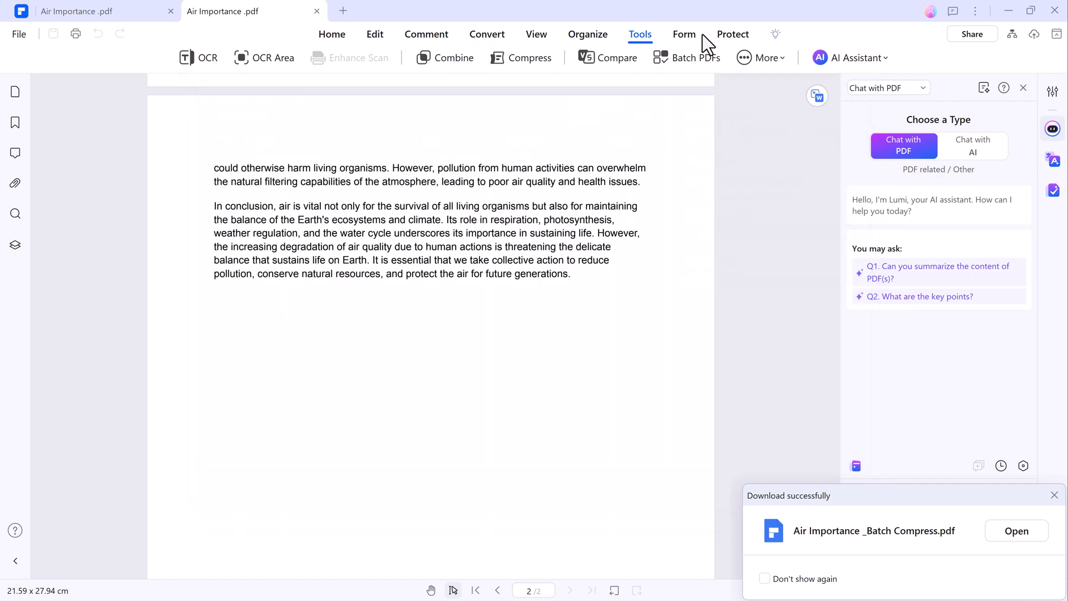
Step: Encrypt the PDF with 128-bit AES, setting both an open password and a permission password
left_click(685, 36)
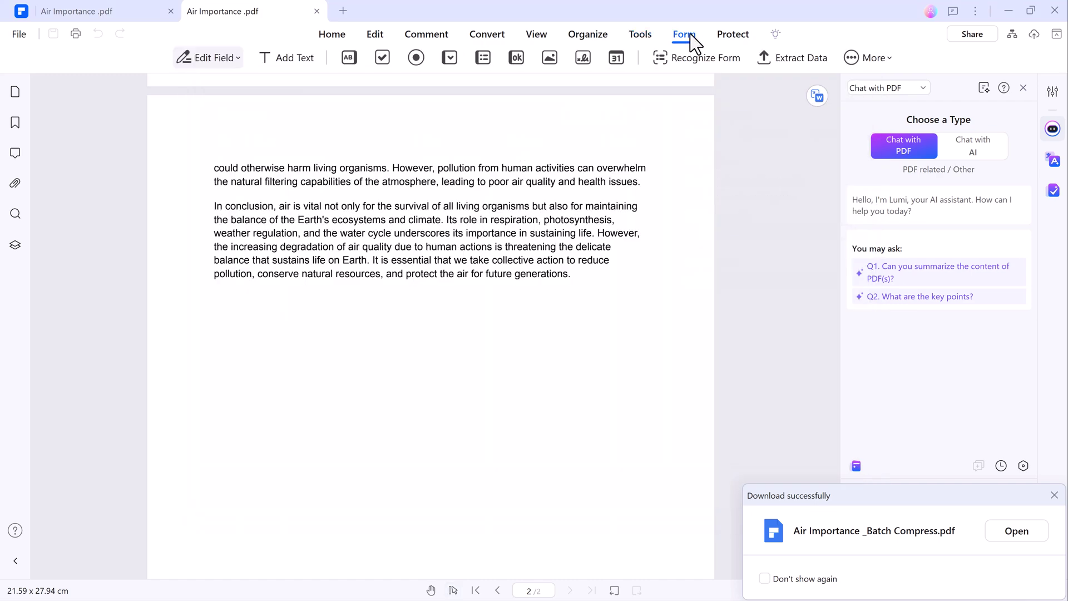
left_click(740, 36)
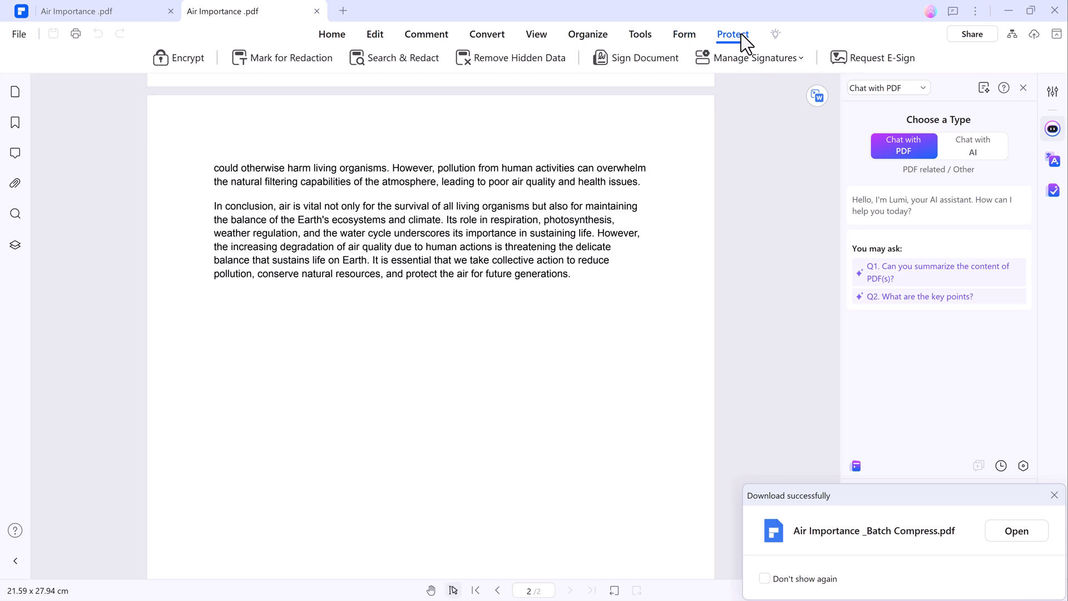
left_click(181, 58)
left_click(405, 166)
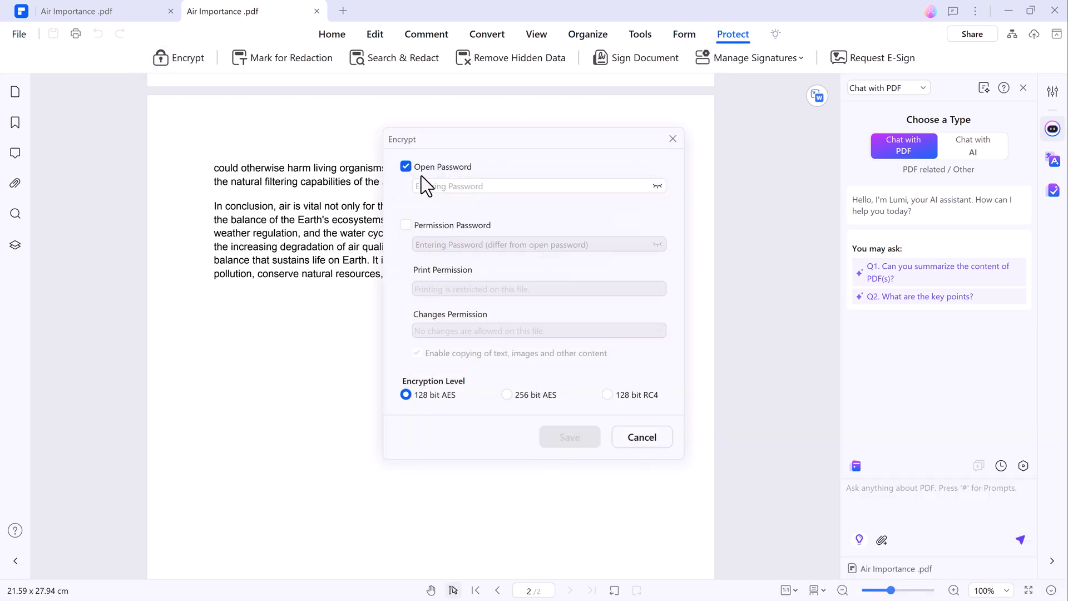
type("1")
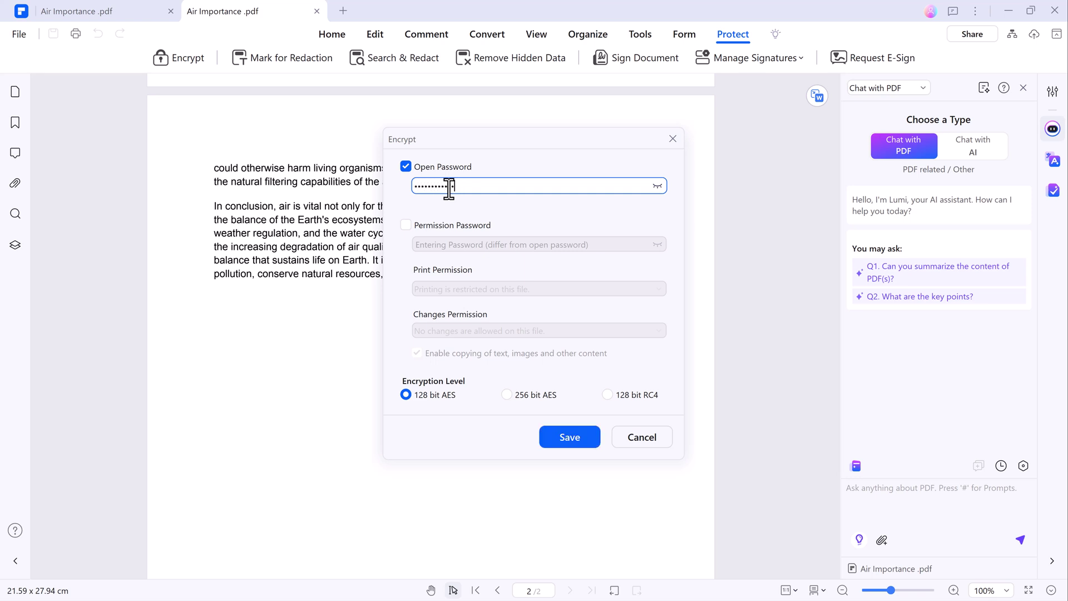
left_click(419, 232)
type("1111")
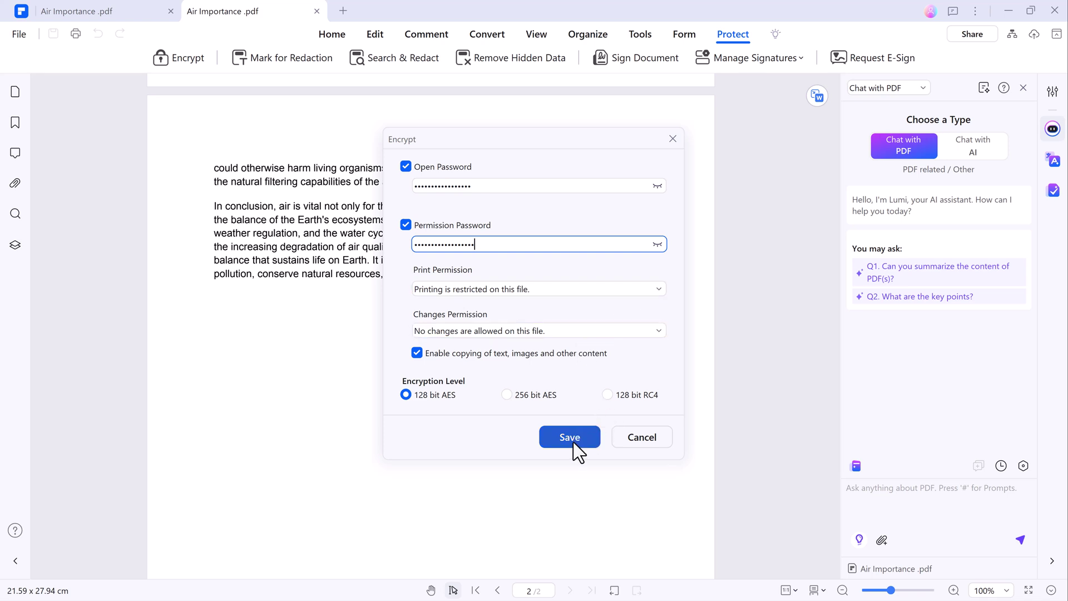
left_click(634, 438)
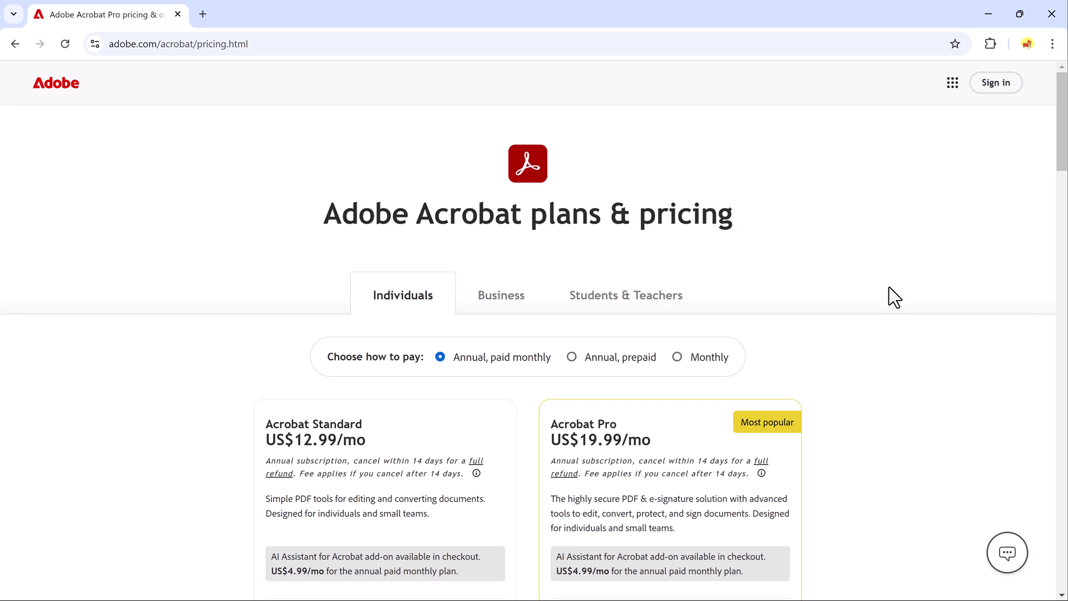
Step: Scroll Adobe's pricing page down to the Acrobat Standard and Pro monthly plan cards
scroll(888, 287, "down", 2)
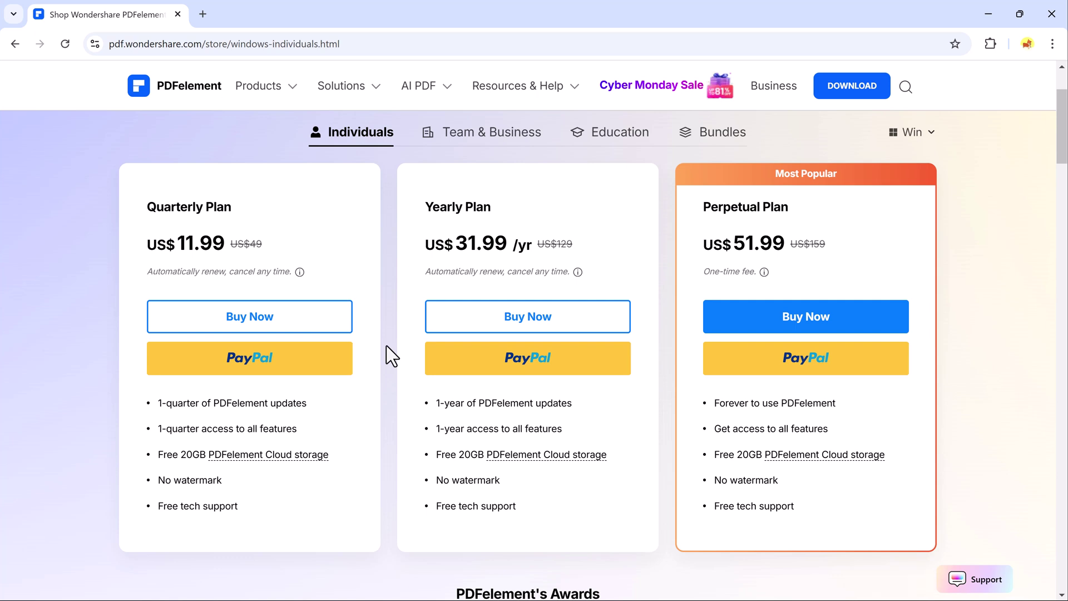
Step: Go back to the pdf.wondershare.com home page and scroll down to its AI Tools features
key("alt+Left")
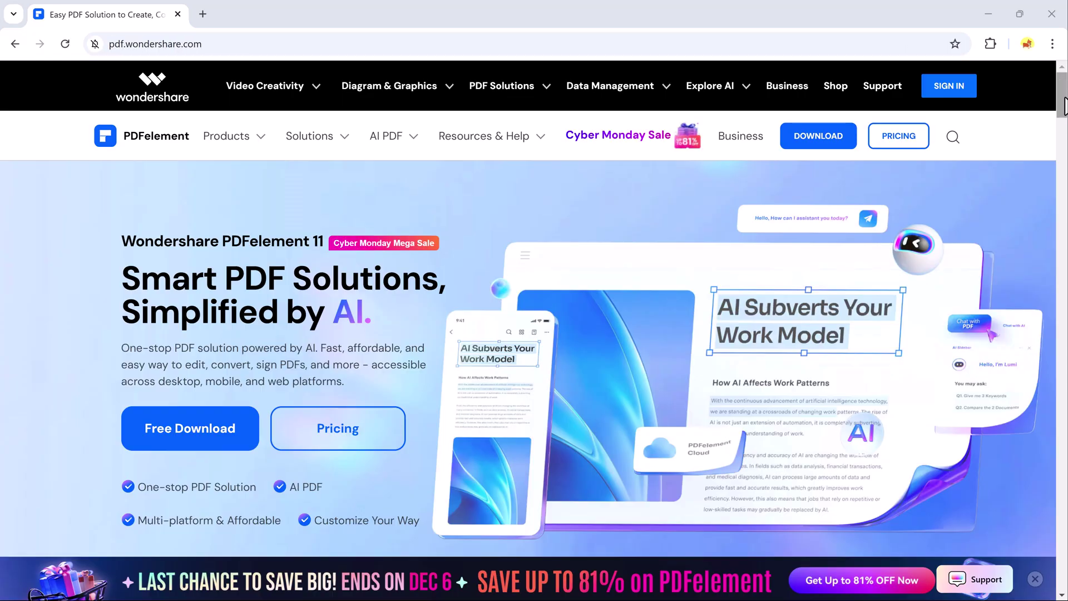
left_click_drag(1064, 106, 1064, 158)
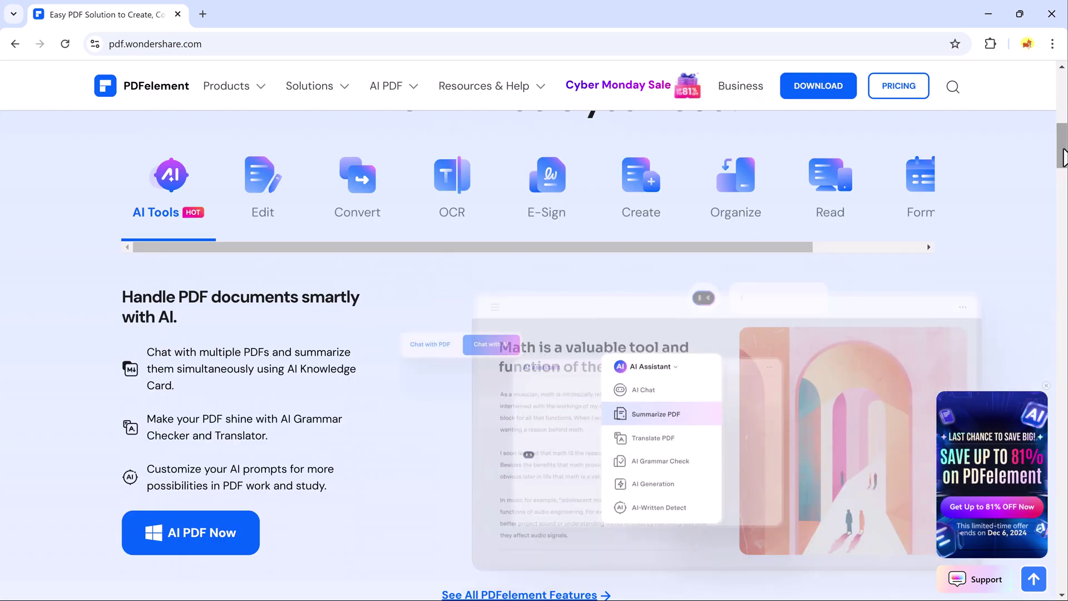